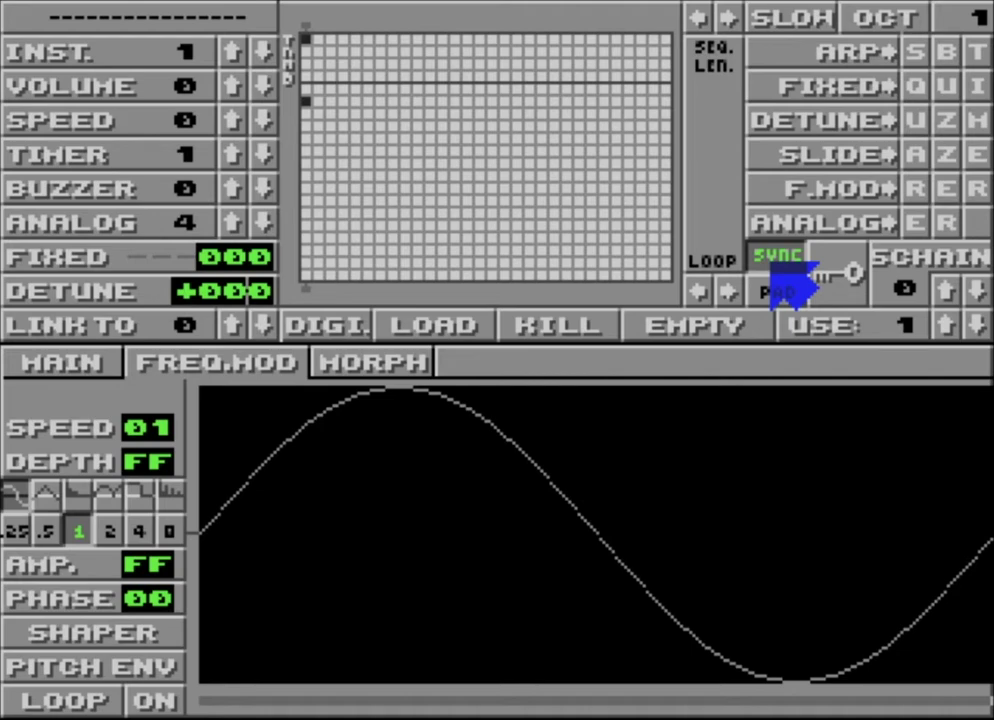
Turn Sync off and Pad on for instrument 1.
click(778, 262)
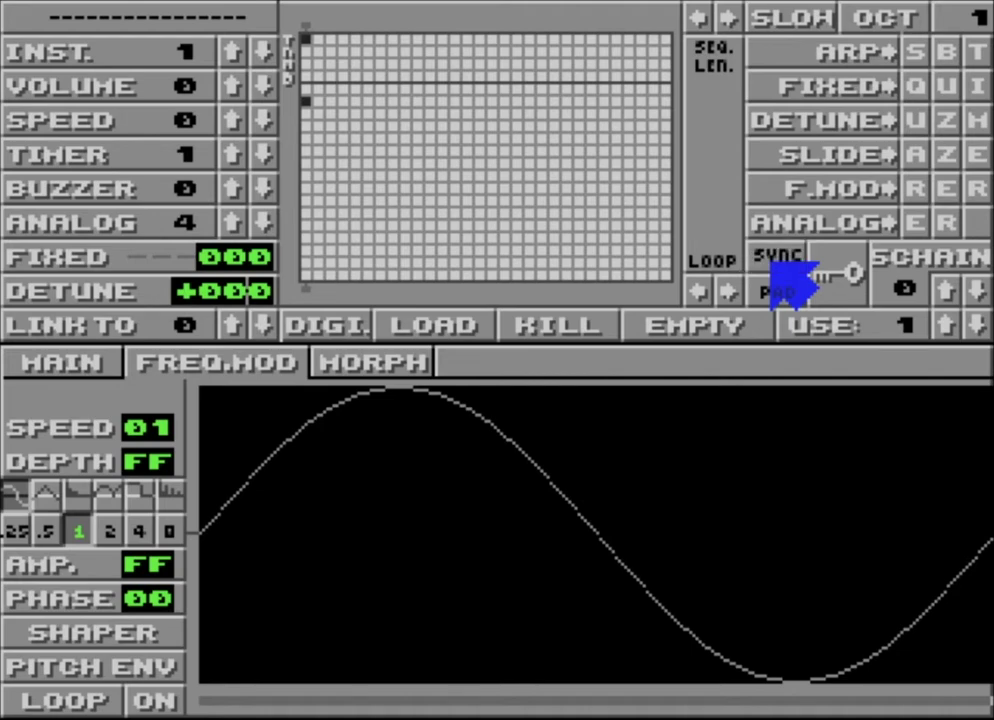
click(778, 294)
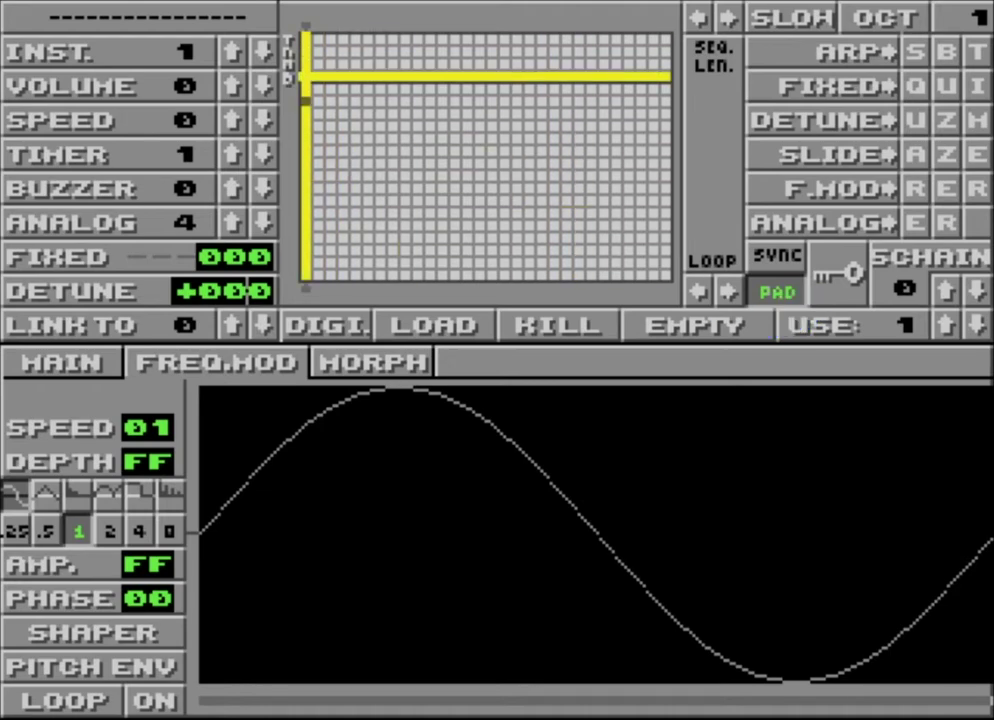
Enable the third toggle row in the first sequence step and set instrument 1's Buzzer to A.
click(306, 64)
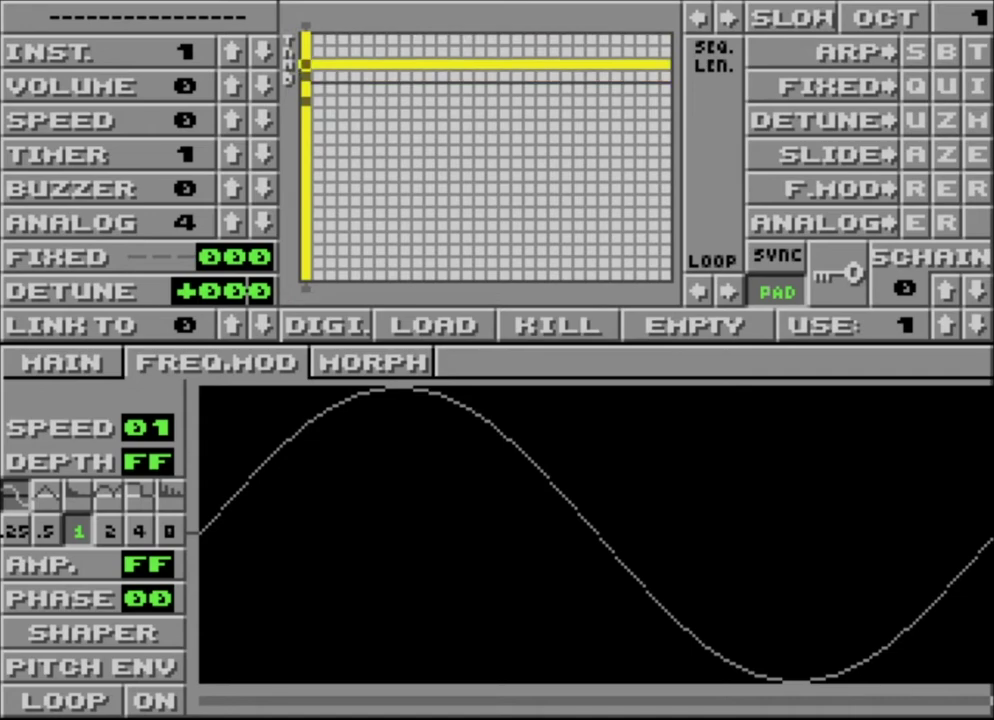
click(235, 186)
drag(235, 186, 235, 186)
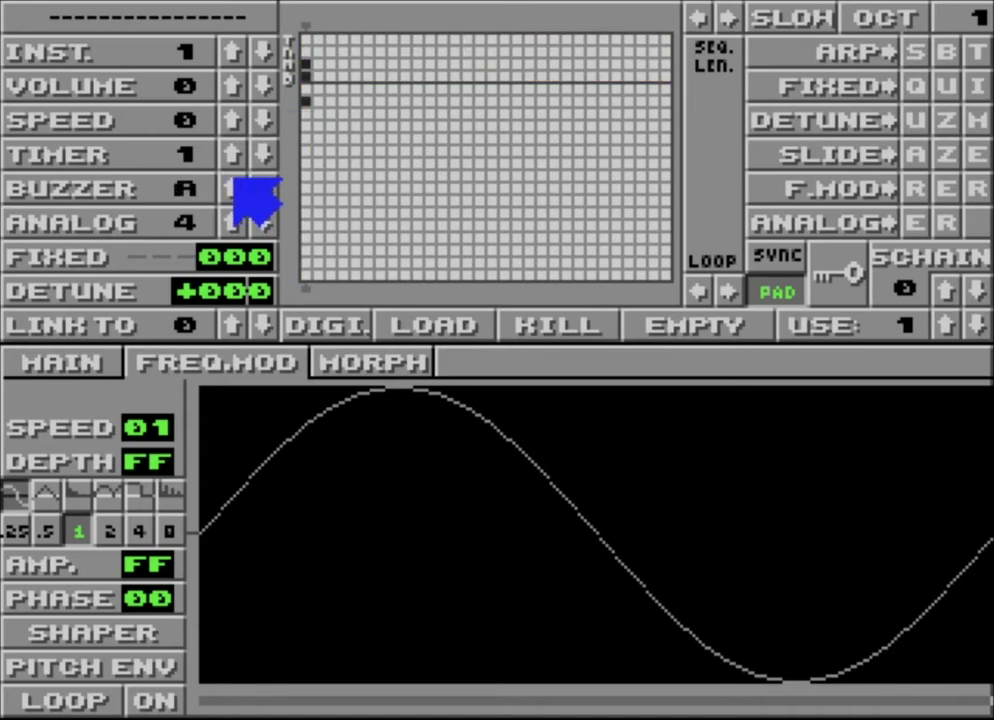
Toggle Pad to compare it, leave it off, and clear the fourth toggle row in the first sequence step.
click(763, 295)
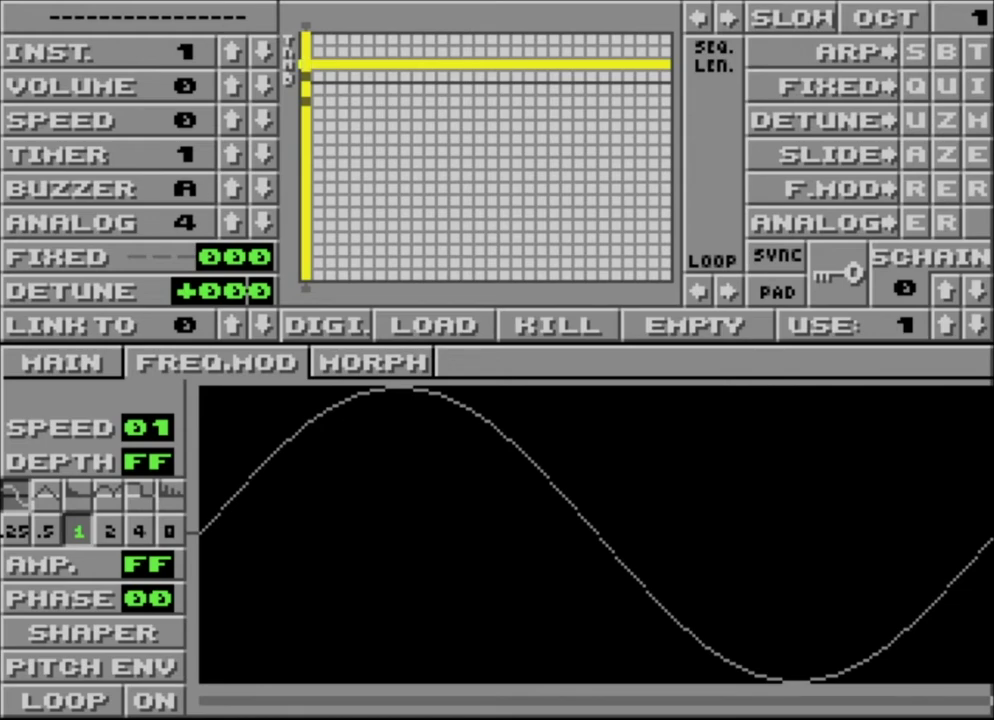
click(778, 290)
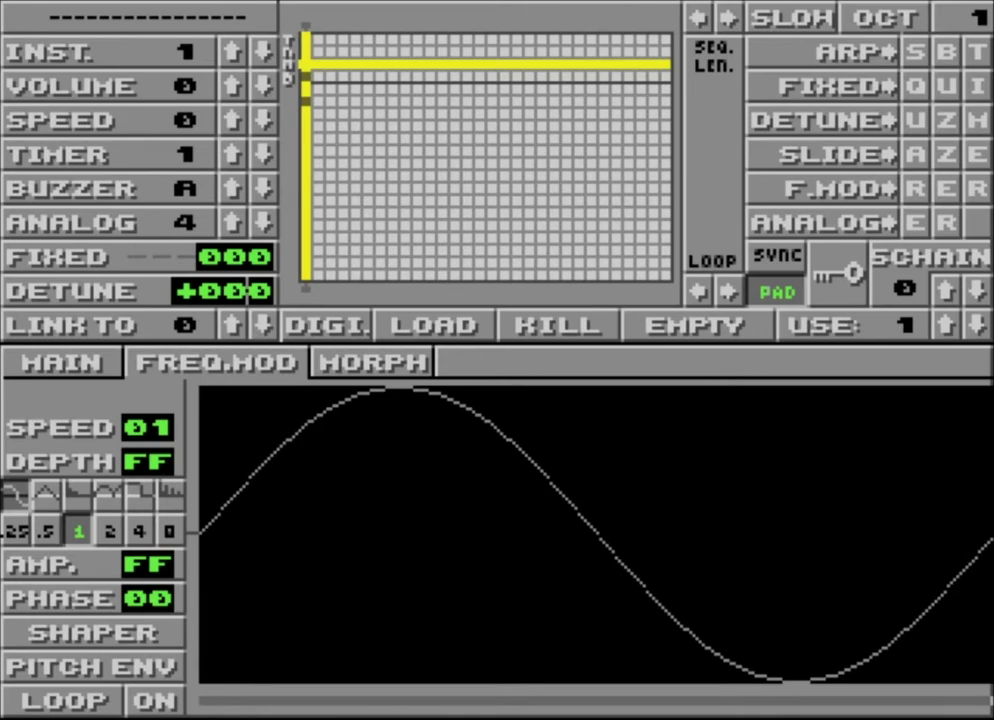
click(777, 294)
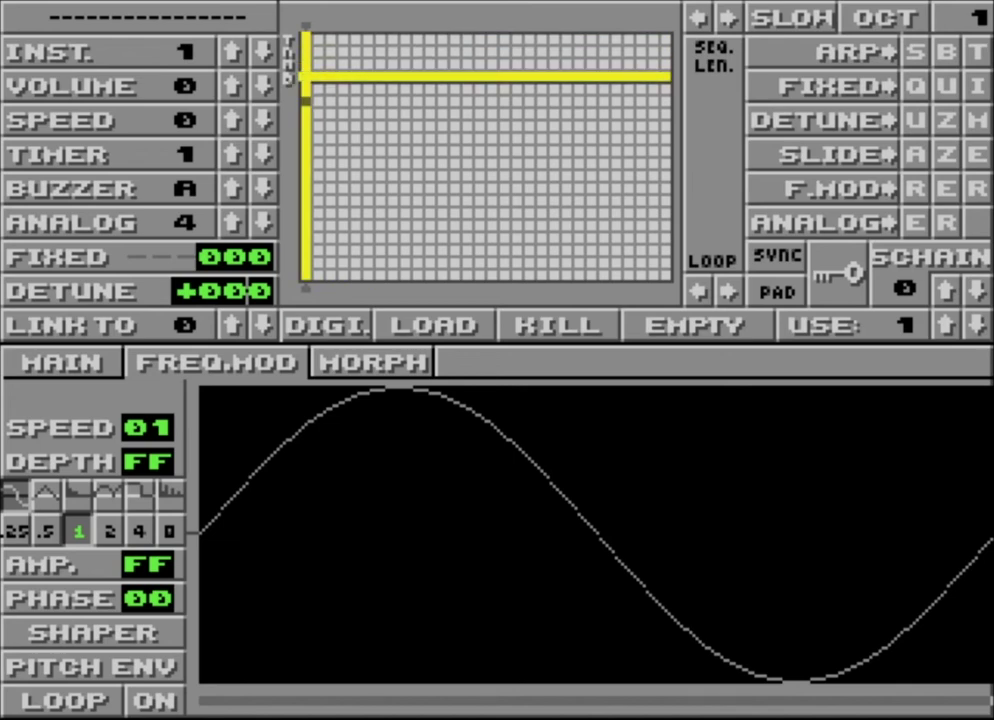
click(305, 75)
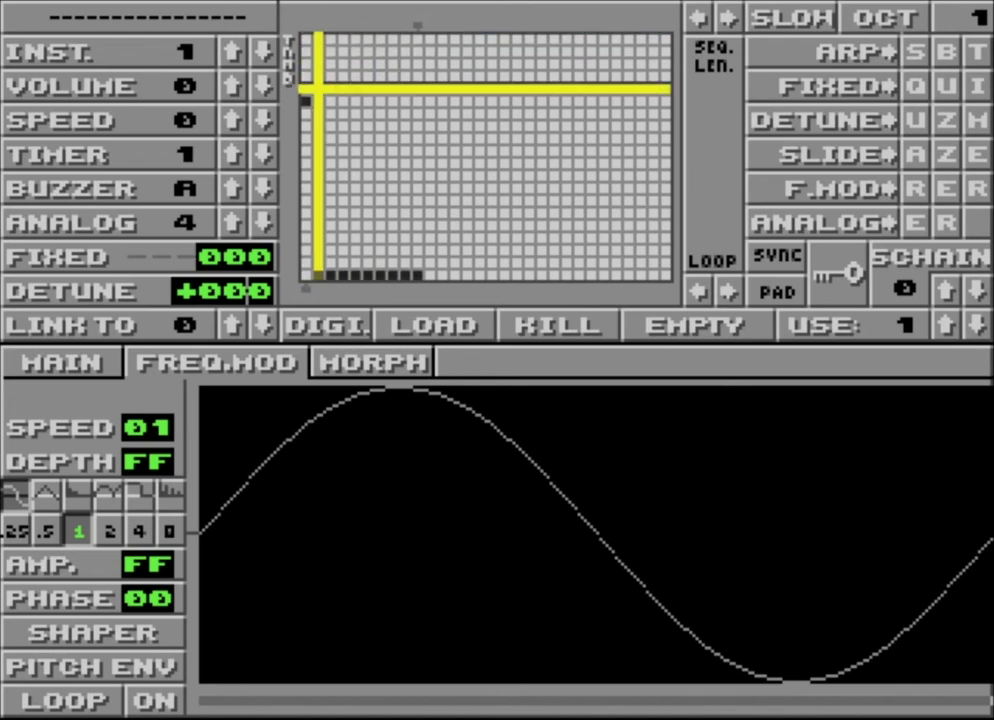
Shape a falling 10-step volume envelope down to zero in the sequence grid and set Speed to 5.
mouse_move(306, 100)
mouse_down()
mouse_move(343, 138)
mouse_move(408, 282)
mouse_up()
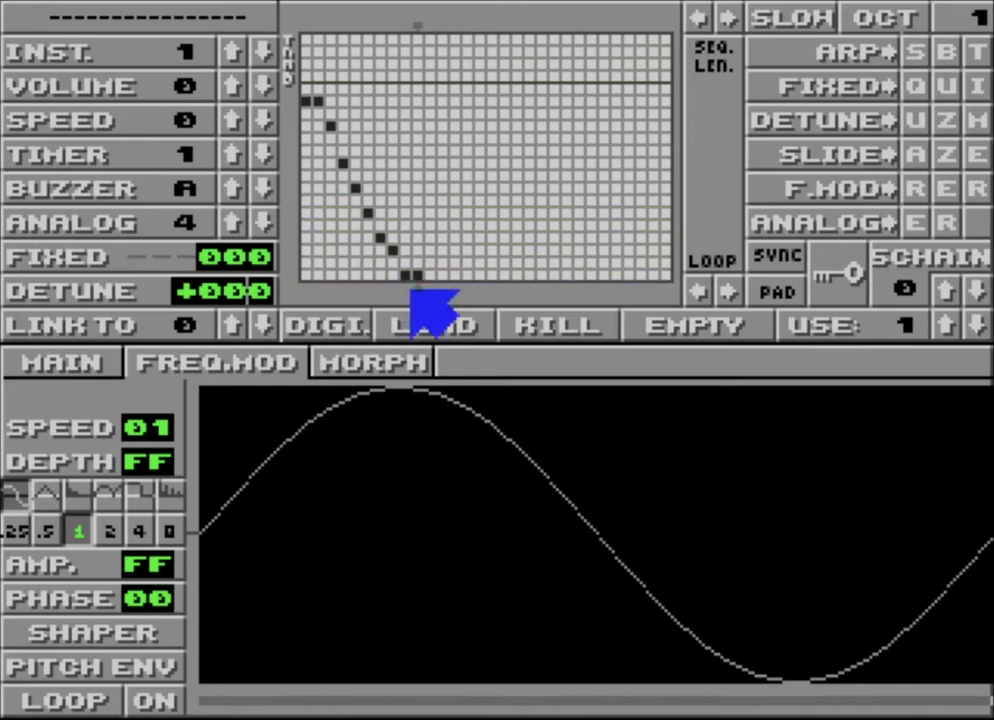
click(236, 128)
click(236, 128)
click(236, 128)
click(236, 128)
click(236, 128)
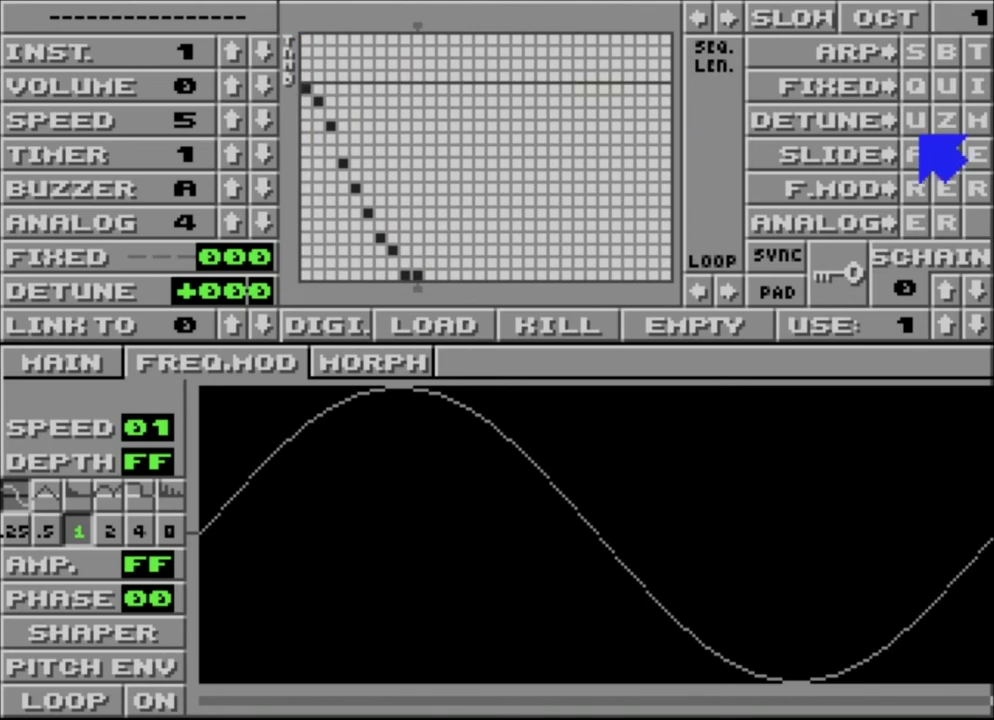
Enable Fixed for the Q (square) voice with the value 010 and raise the instrument's Speed to 8.
click(915, 92)
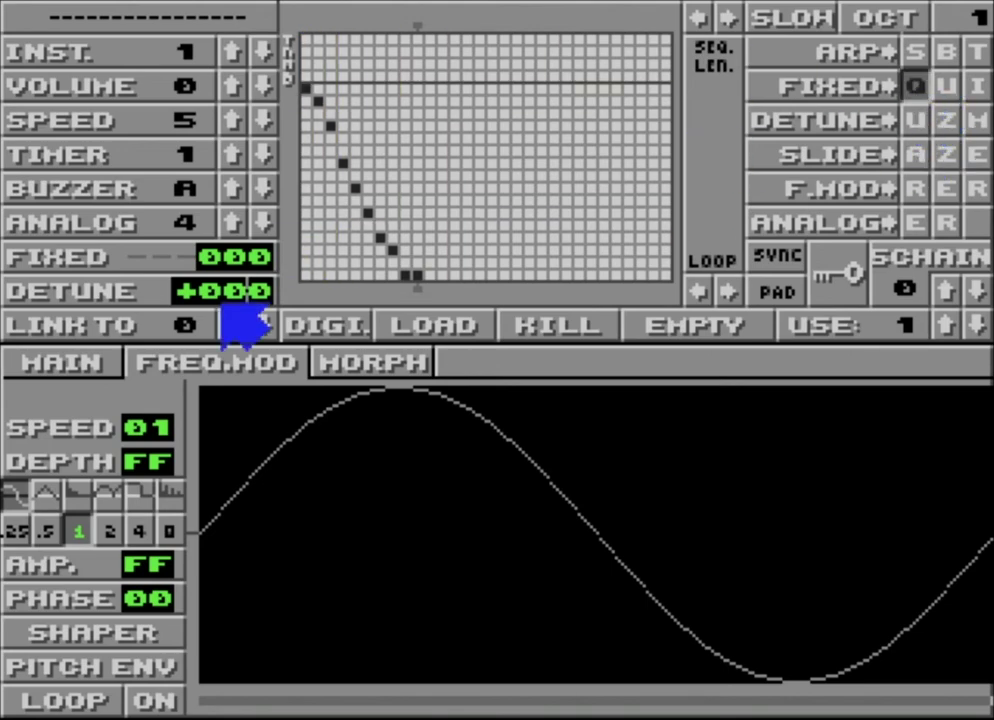
click(238, 262)
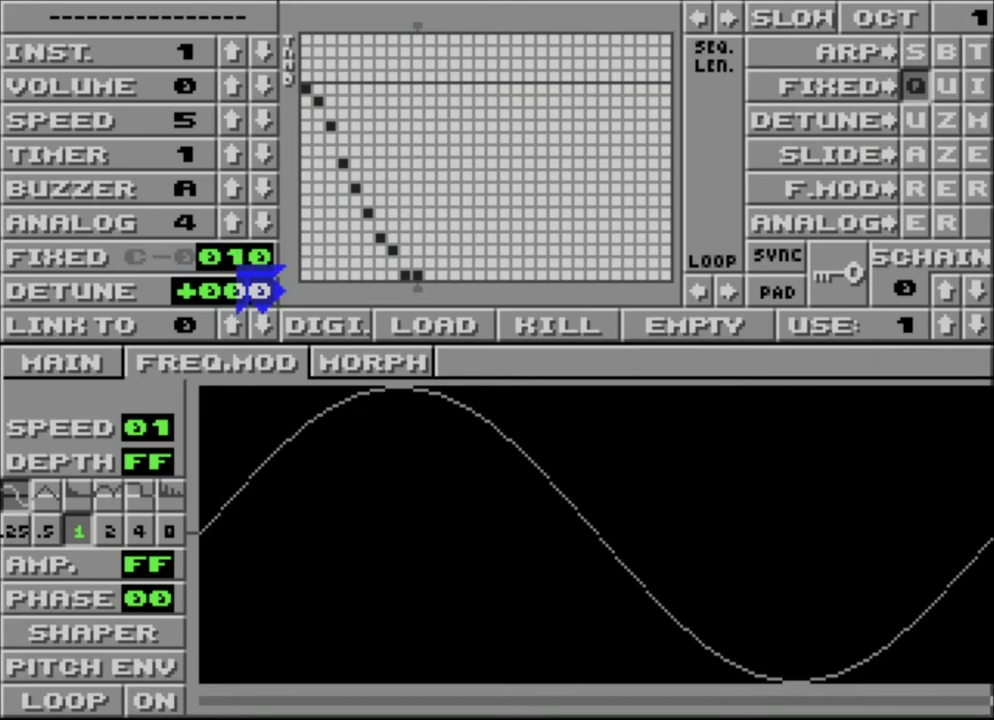
click(242, 125)
click(238, 123)
click(240, 124)
Enable frequency modulation in its first slot, using the decaying curve waveform repeated 8 times.
click(915, 188)
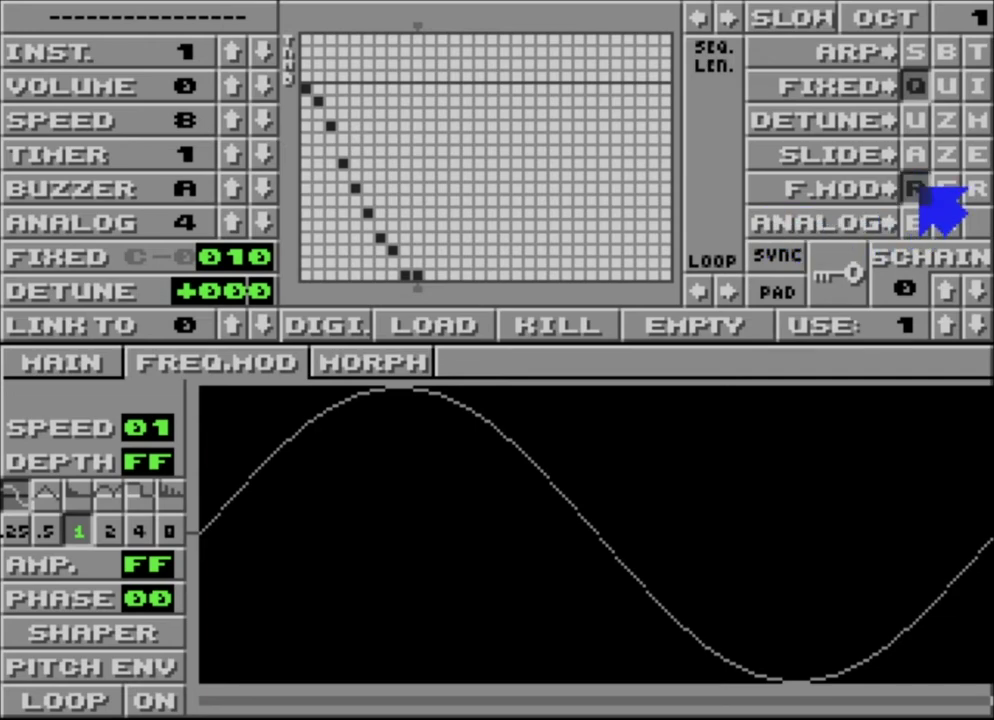
click(80, 497)
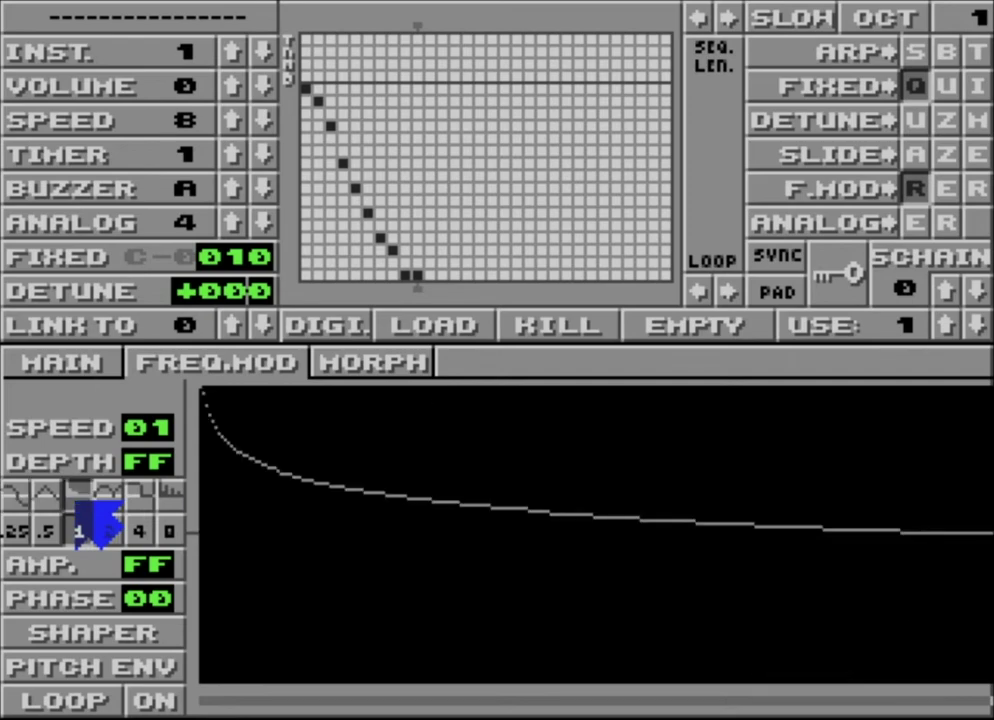
click(140, 531)
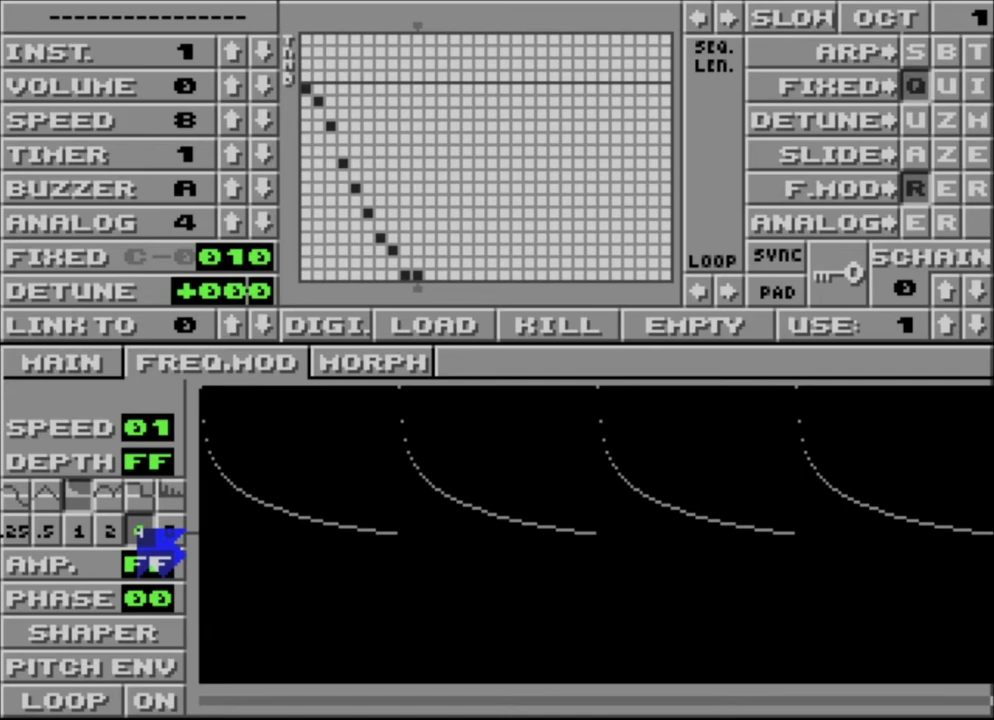
click(168, 531)
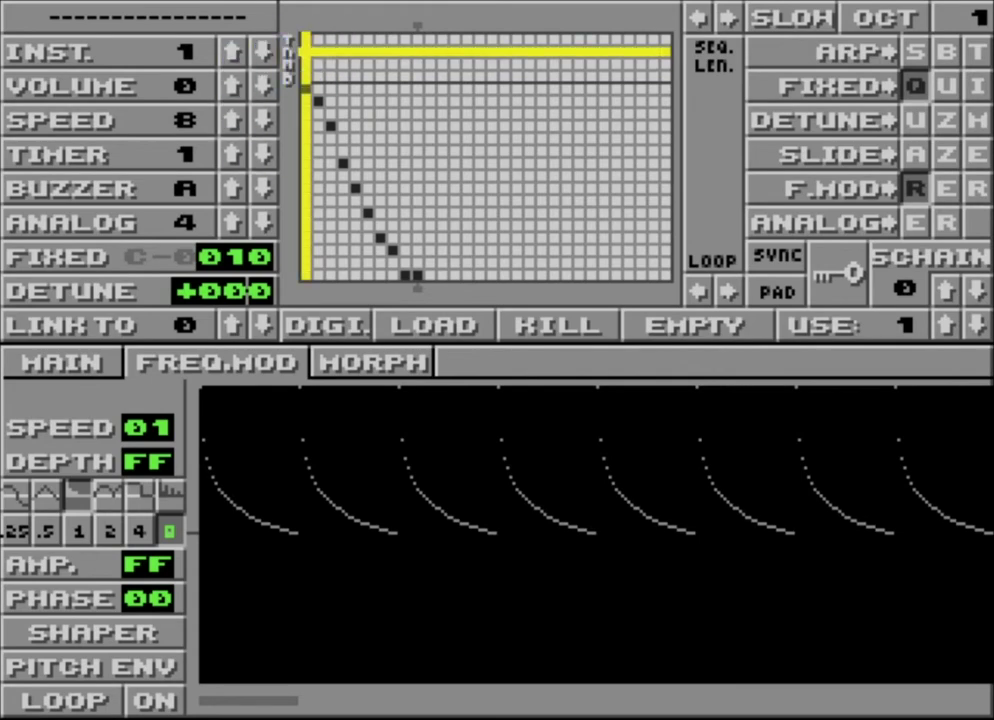
Set step 0 of instrument 1's noise sequence to 00.
click(90, 358)
click(572, 415)
text(00000000000000000)
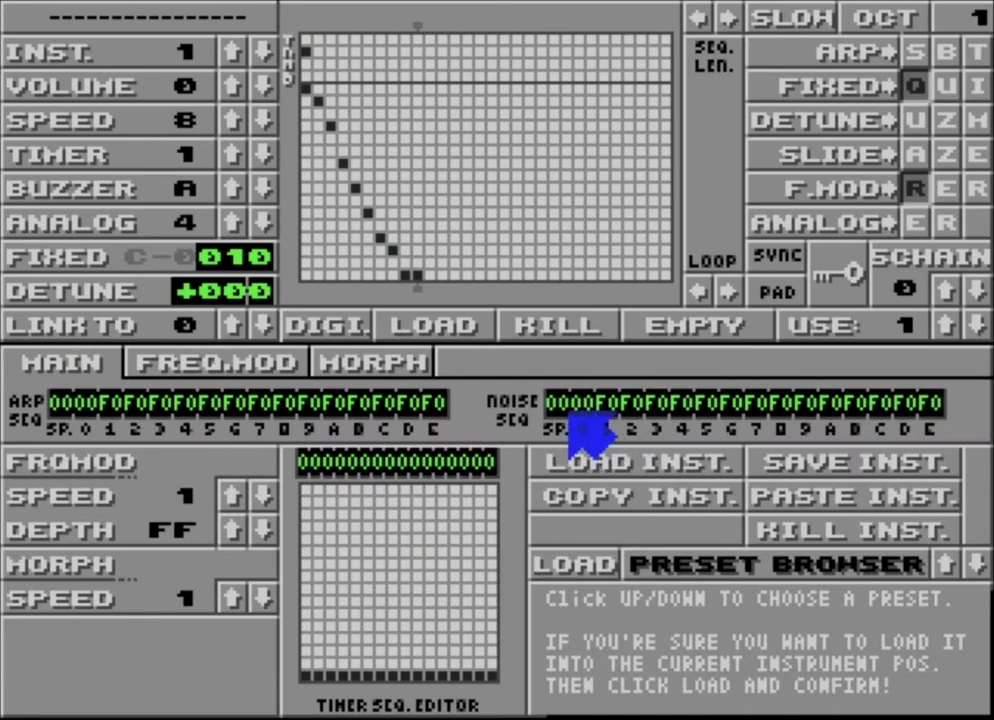
Switch to instrument 2 and set its Timer to 1.
click(236, 53)
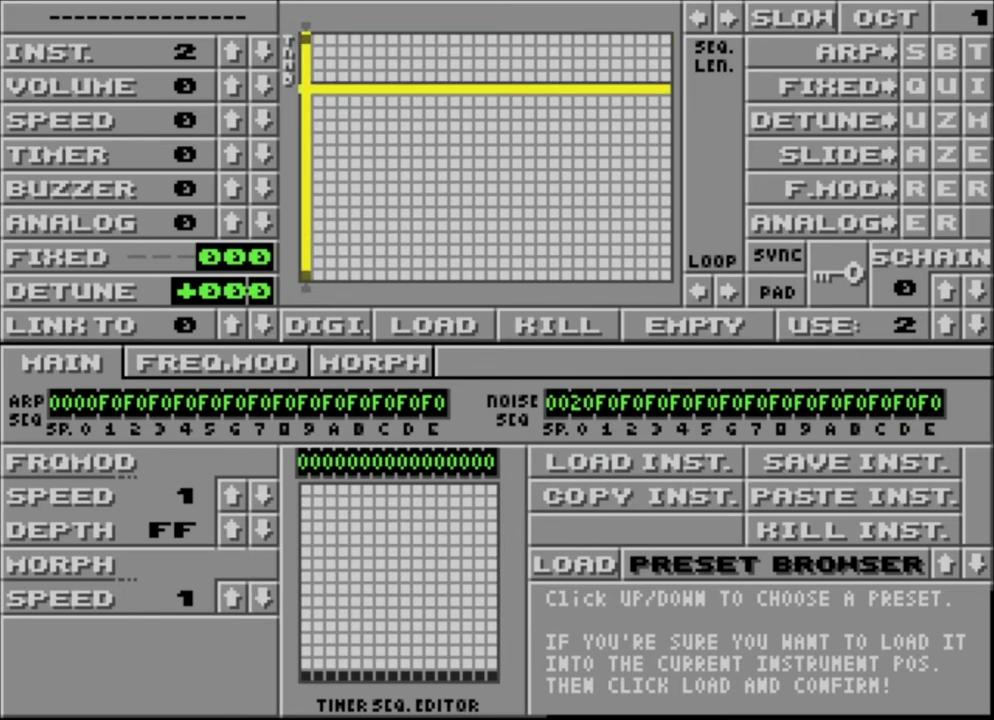
click(233, 154)
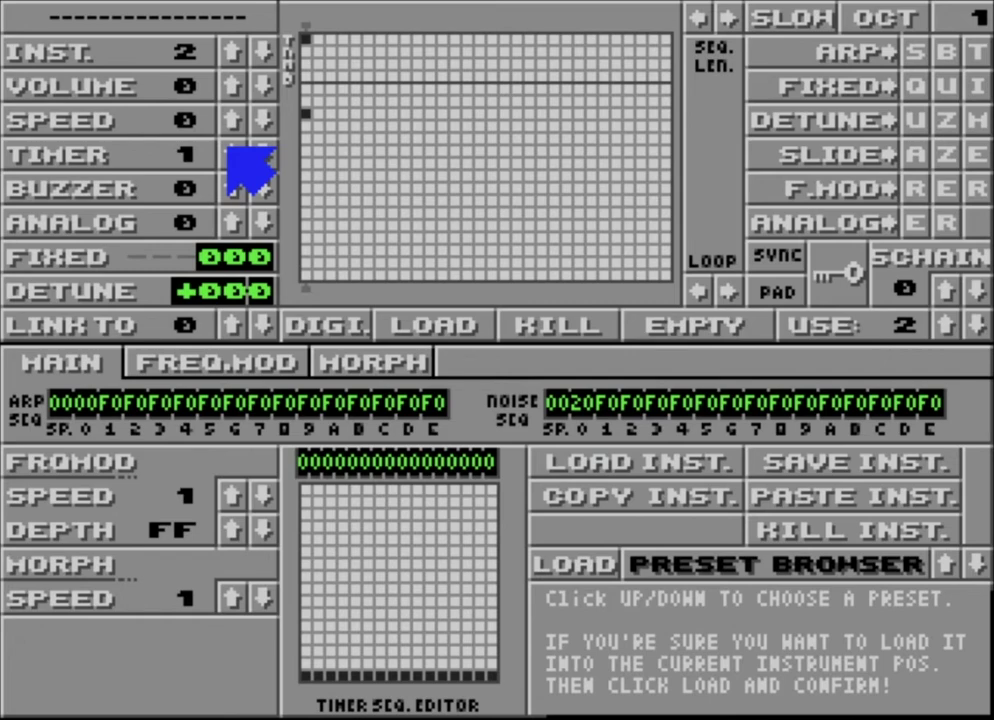
Return to the pattern editor, declining to exit the program, and delete all contents of pattern 0.
key(Escape)
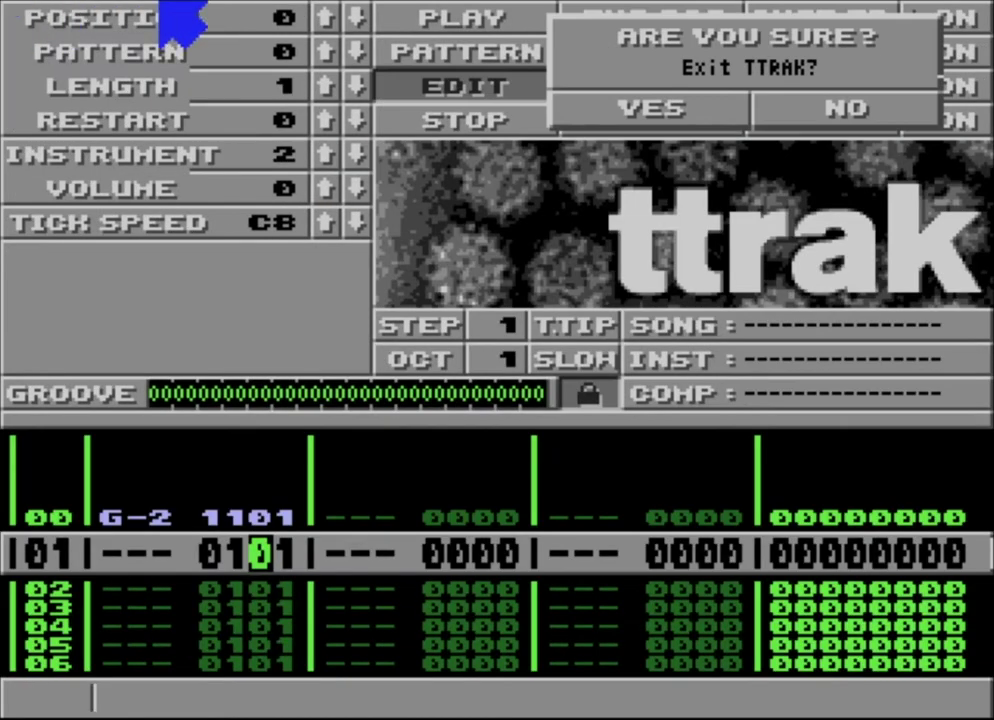
click(819, 99)
key(Down)
key(Up)
key(Up)
key(Up)
key(Left)
key(Down)
key(Left)
key(Left)
key(ctrl+a)
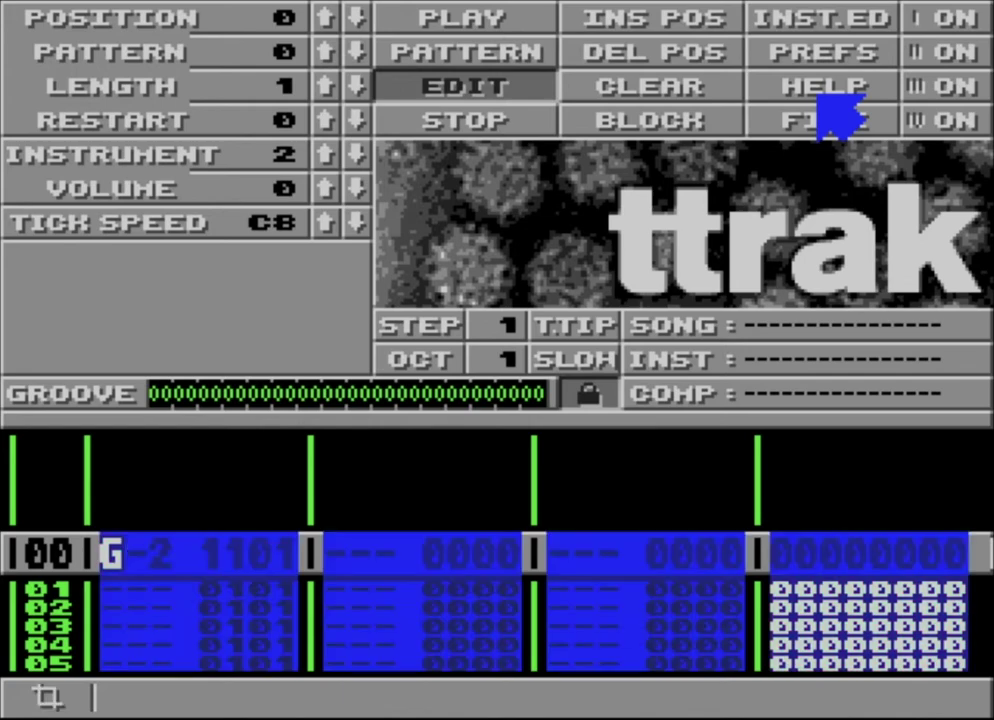
key(Delete)
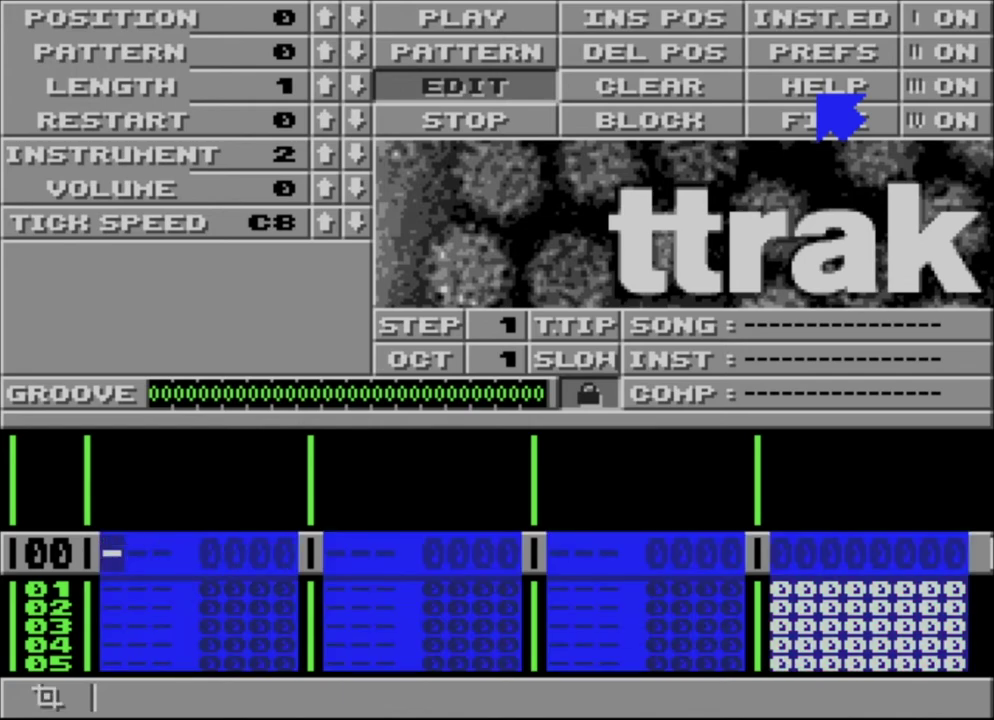
key(Escape)
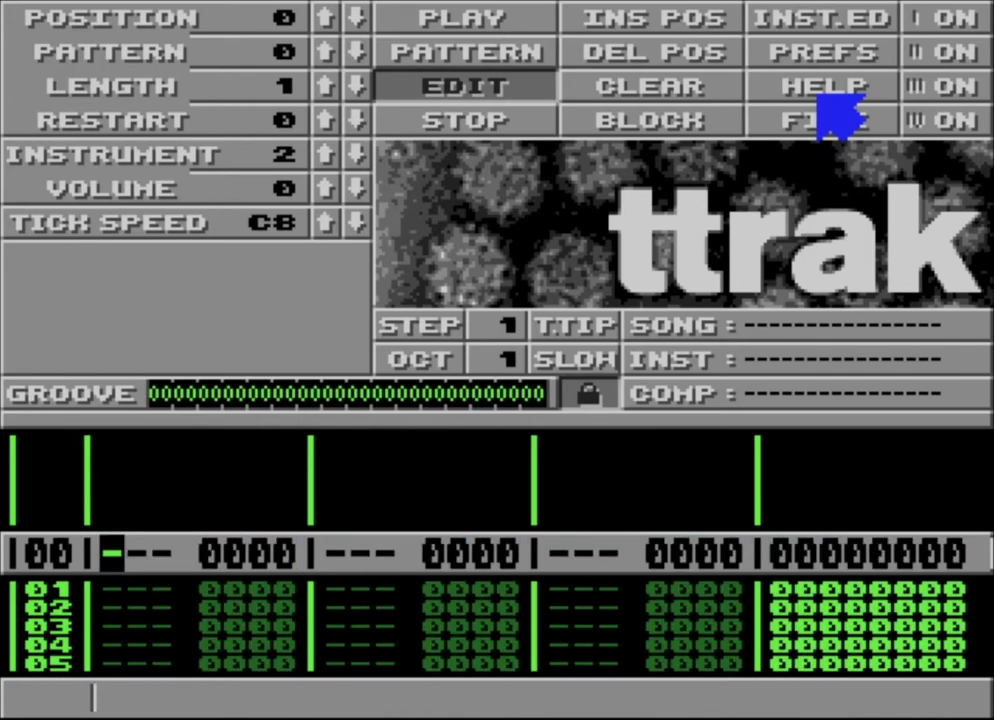
Enter the note G-2 with instrument 2 on row 00 of the second track.
key(Down)
key(Down)
key(Up)
key(Up)
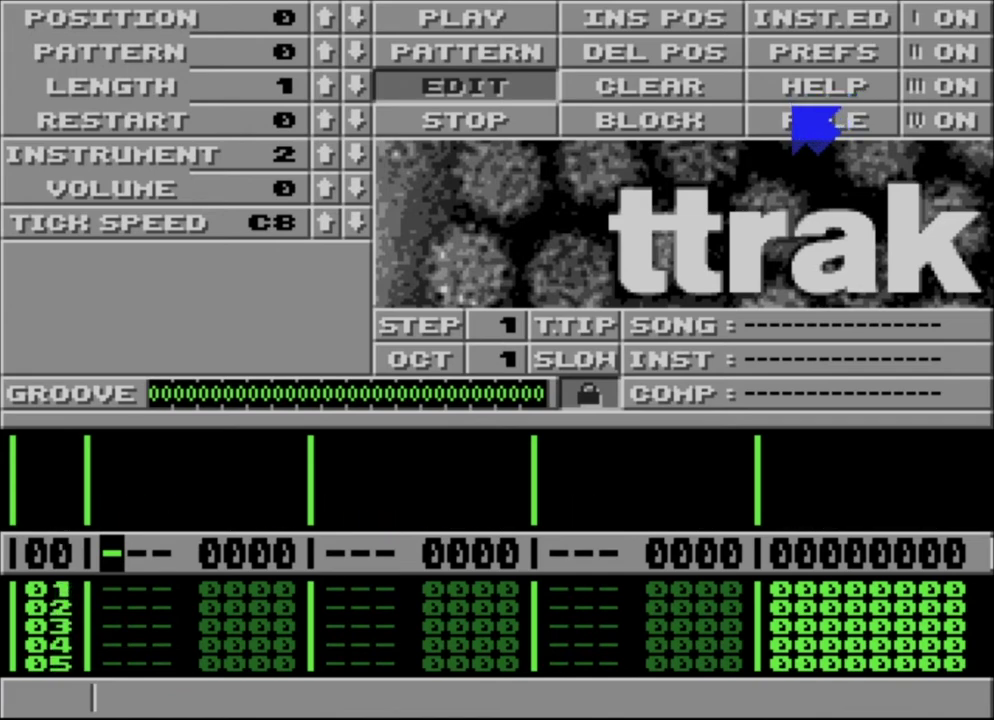
key(Right)
key(Right)
key(Right)
key(Right)
key(Right)
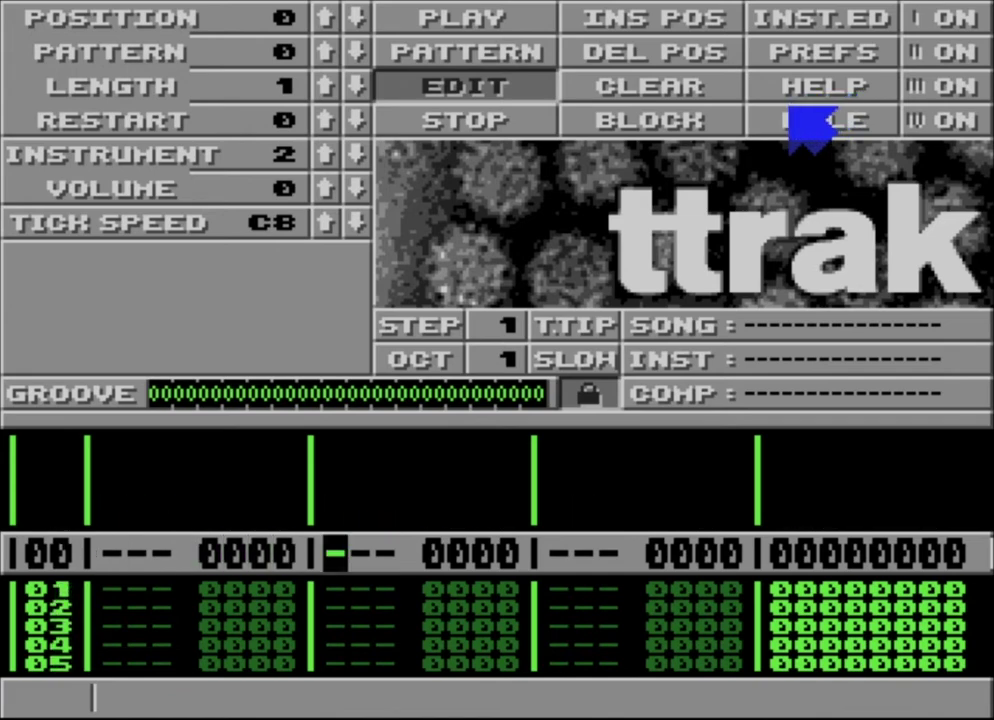
key(t)
Enter the note B-2 with instrument 2 on row 10 of the second track.
key(Down)
key(Down)
key(Down)
key(Down)
key(Down)
key(Down)
key(Down)
key(Down)
key(Down)
key(Down)
key(Down)
key(Down)
key(Down)
key(Down)
key(Down)
key(Down)
key(Down)
key(Down)
key(Down)
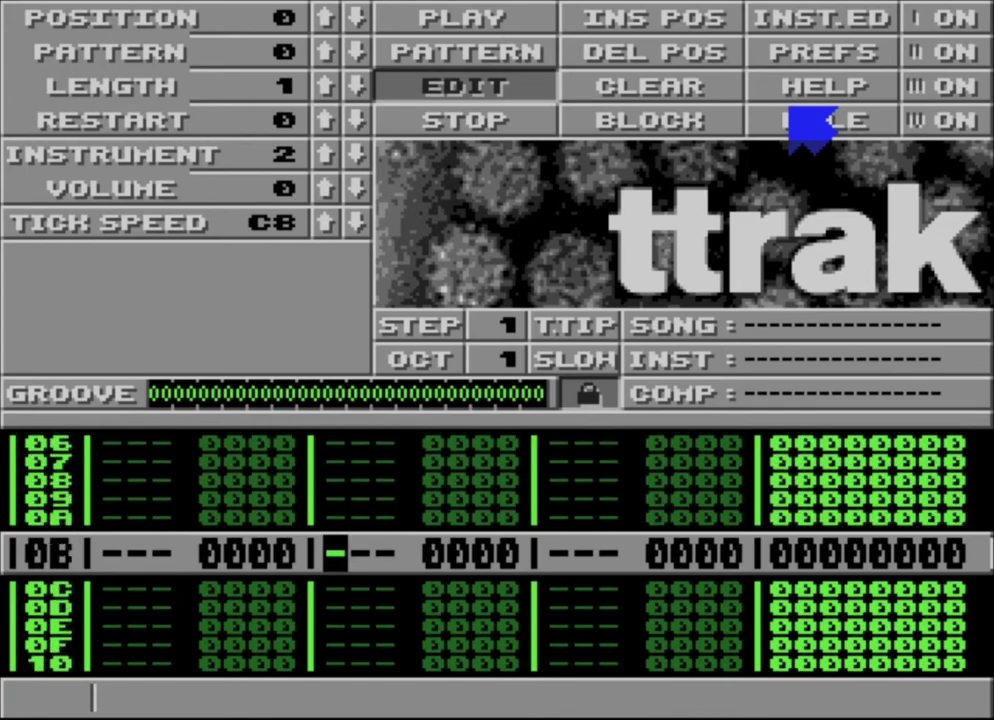
key(Up)
key(Up)
key(Up)
key(Up)
key(Up)
key(Down)
key(u)
Enter the note A-2 with instrument 2 on row 20 of the second track.
key(Down)
key(Down)
key(Down)
key(Down)
key(Down)
key(Down)
key(Down)
key(Down)
key(Down)
key(Down)
key(Down)
key(Down)
key(Down)
key(Down)
key(Down)
key(Down)
key(Down)
key(Up)
key(Up)
key(y)
Enter the note F-2 with instrument 2 on row 30 of the second track.
key(Down)
key(Down)
key(Down)
key(Down)
key(Down)
key(Down)
key(Down)
key(Down)
key(Down)
key(Down)
key(Down)
key(Down)
key(Down)
key(Down)
key(Down)
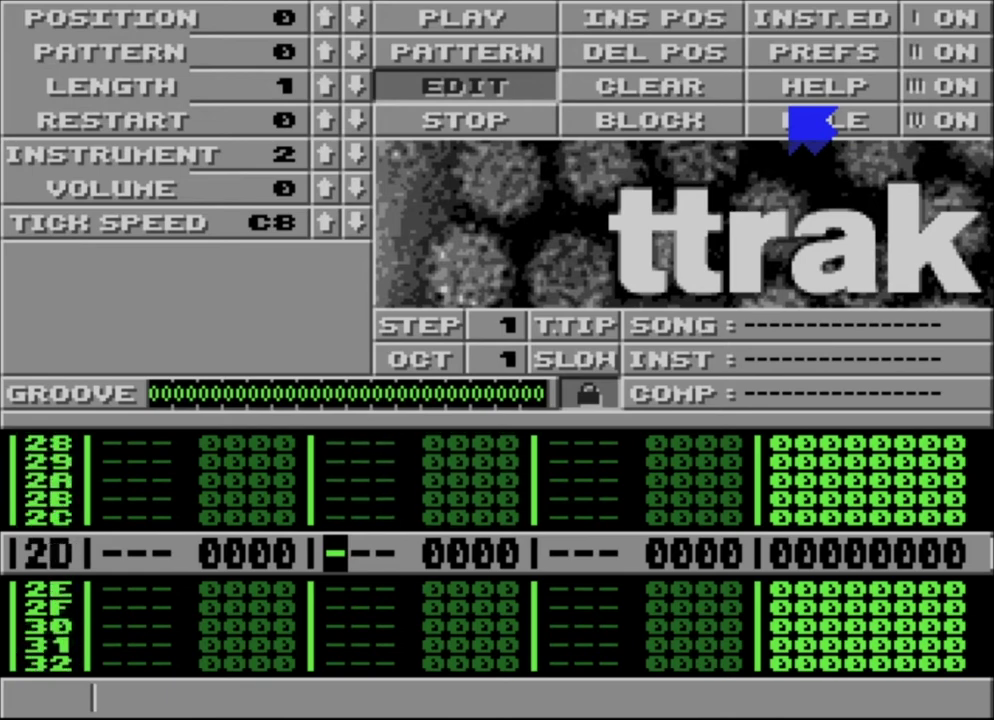
key(r)
Play the song from row 00 to hear the second track's notes and stop playback.
key(Down)
key(Down)
key(Down)
key(Down)
key(Down)
key(Down)
key(Down)
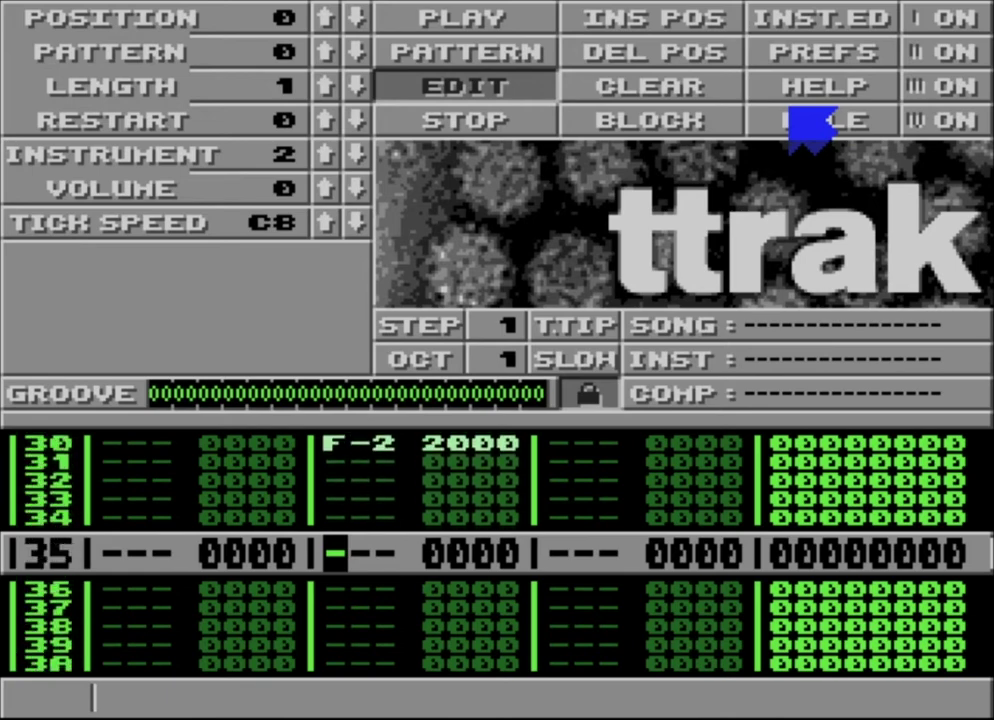
key(Down)
key(Return)
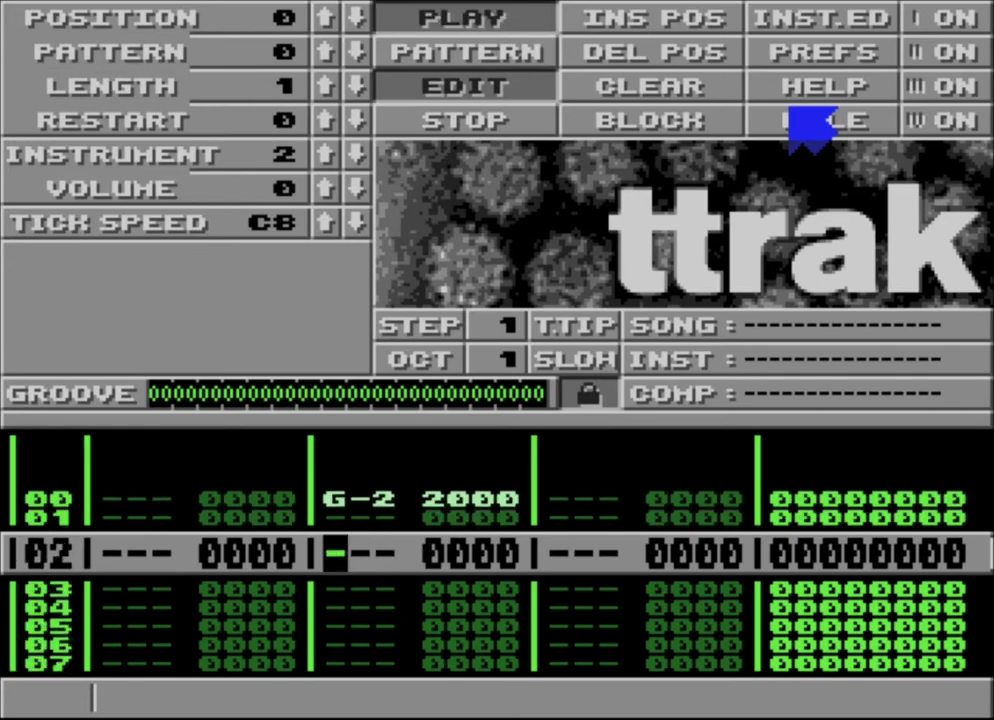
key(space)
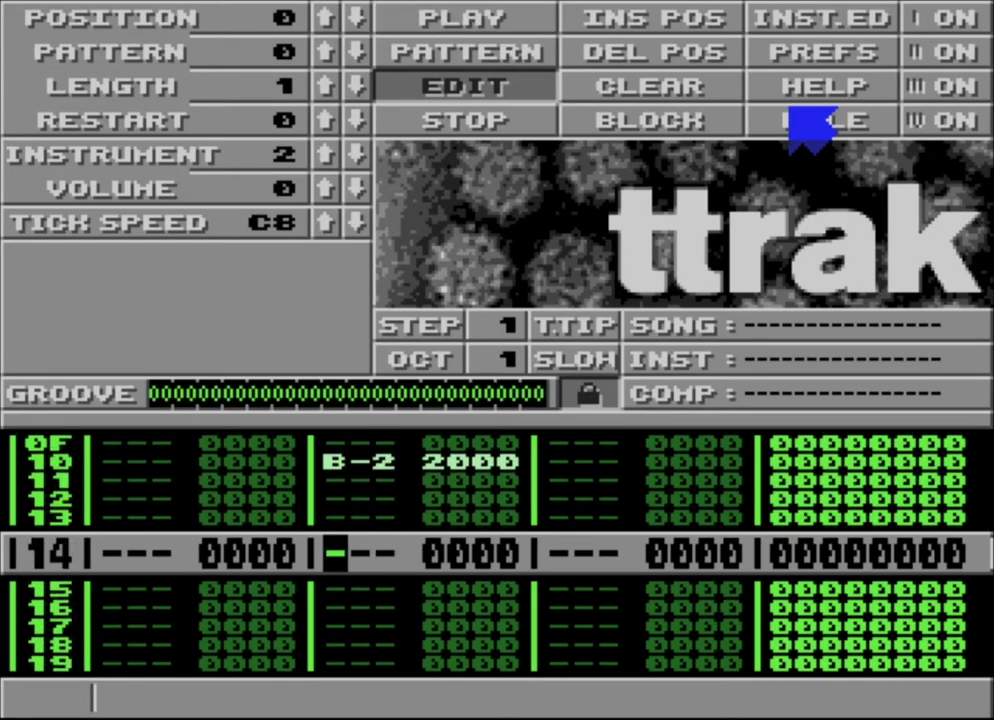
Enter G-2 notes with instrument 1 on every fourth row of the first track, from row 00 to row 30, using an edit step of 4.
click(357, 160)
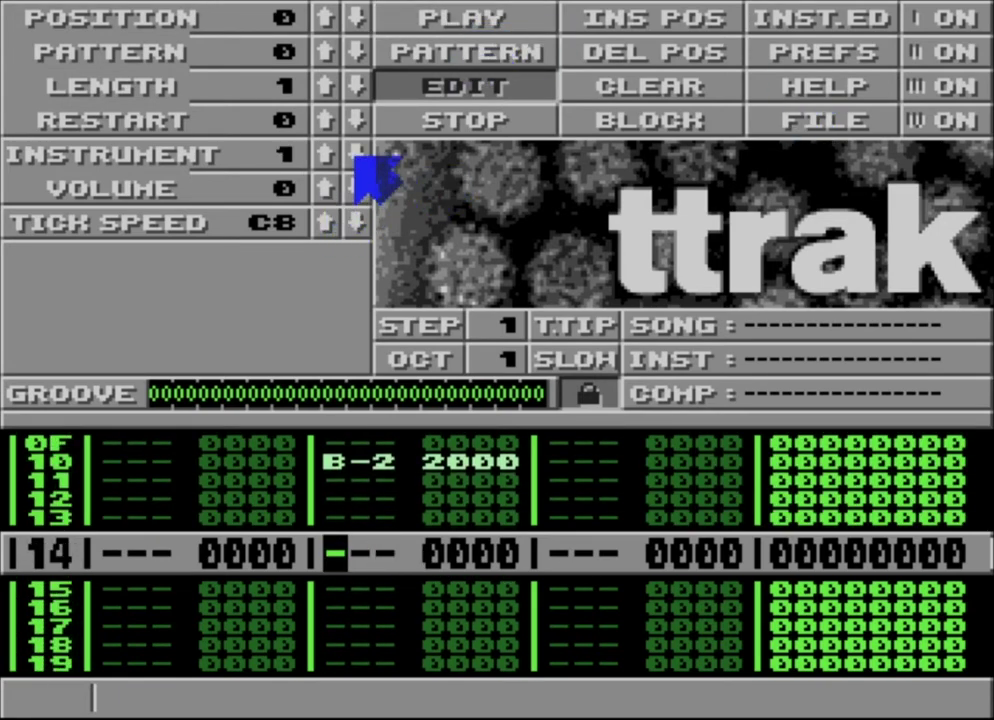
key(Up)
key(Up)
key(Up)
key(Up)
key(Up)
key(Up)
key(Up)
key(Up)
key(Up)
key(Up)
key(Up)
key(Up)
key(Up)
key(Up)
key(Up)
key(Up)
key(Up)
key(Up)
key(Up)
key(Up)
key(Left)
key(Left)
key(Down)
key(Left)
key(Left)
key(Left)
key(Left)
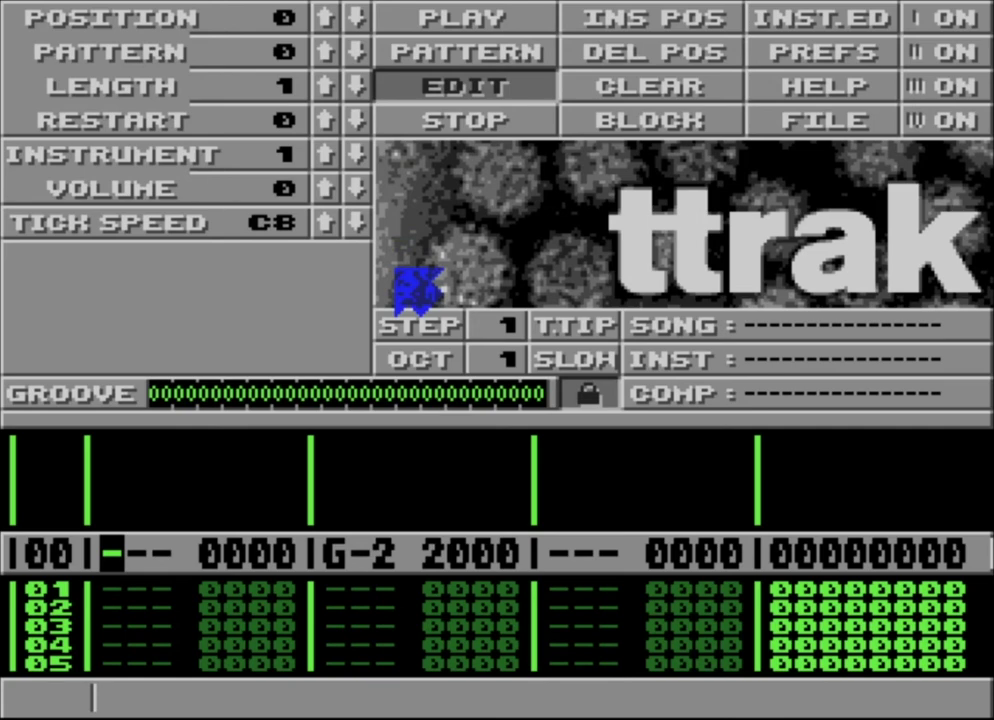
key(alt+4)
key(t)
key(t)
key(t)
key(t)
key(t)
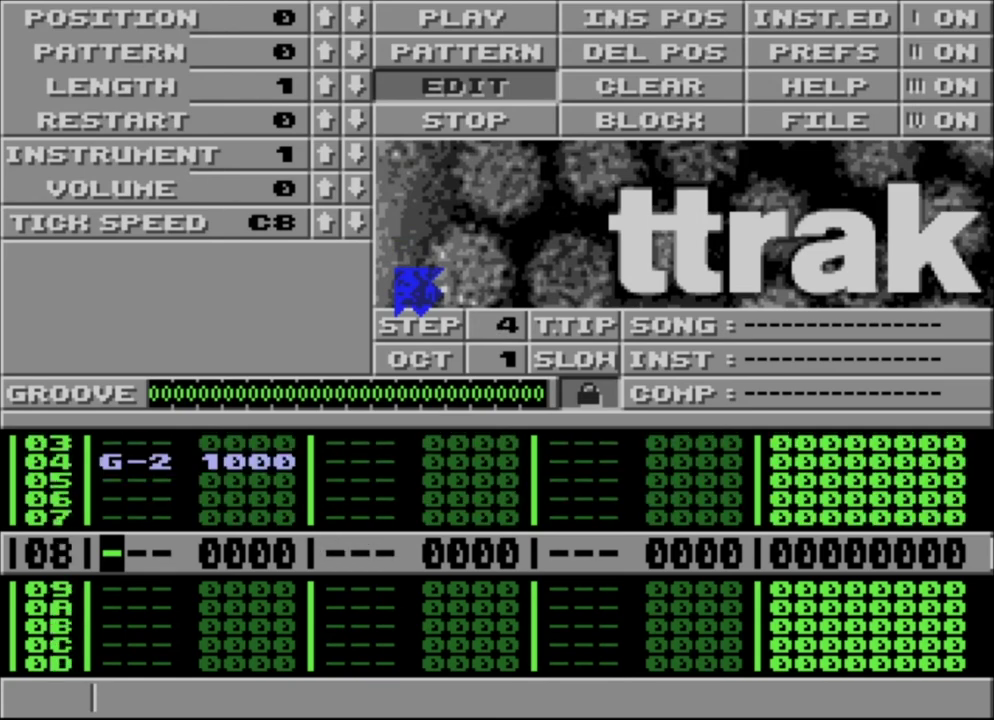
key(t)
key(t)
key(t)
key(t)
key(t)
key(t)
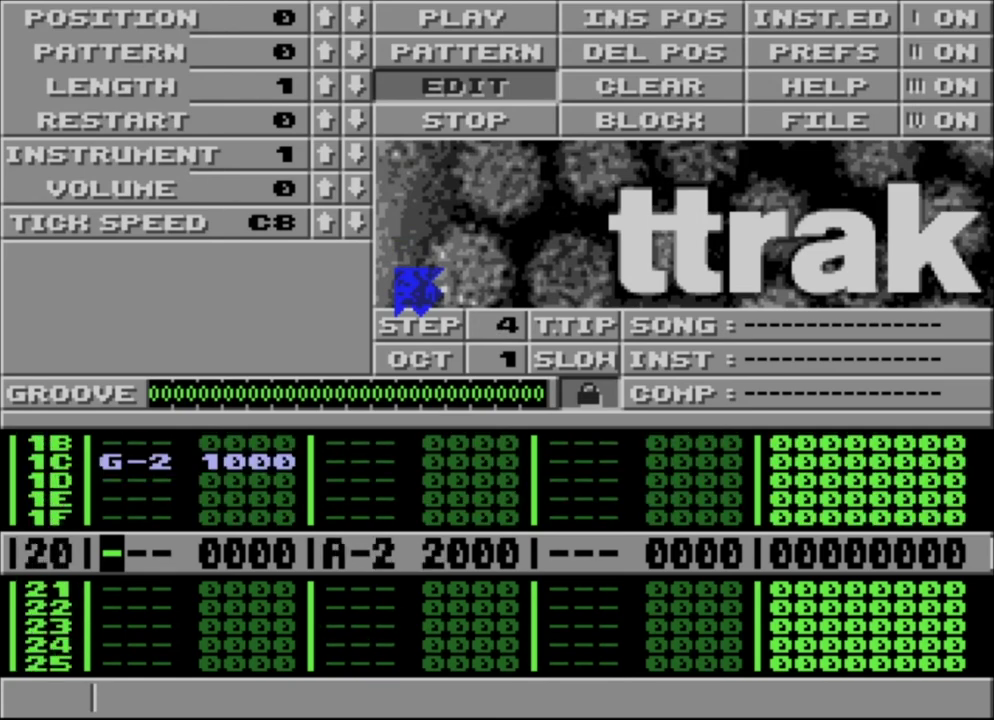
key(t)
key(t)
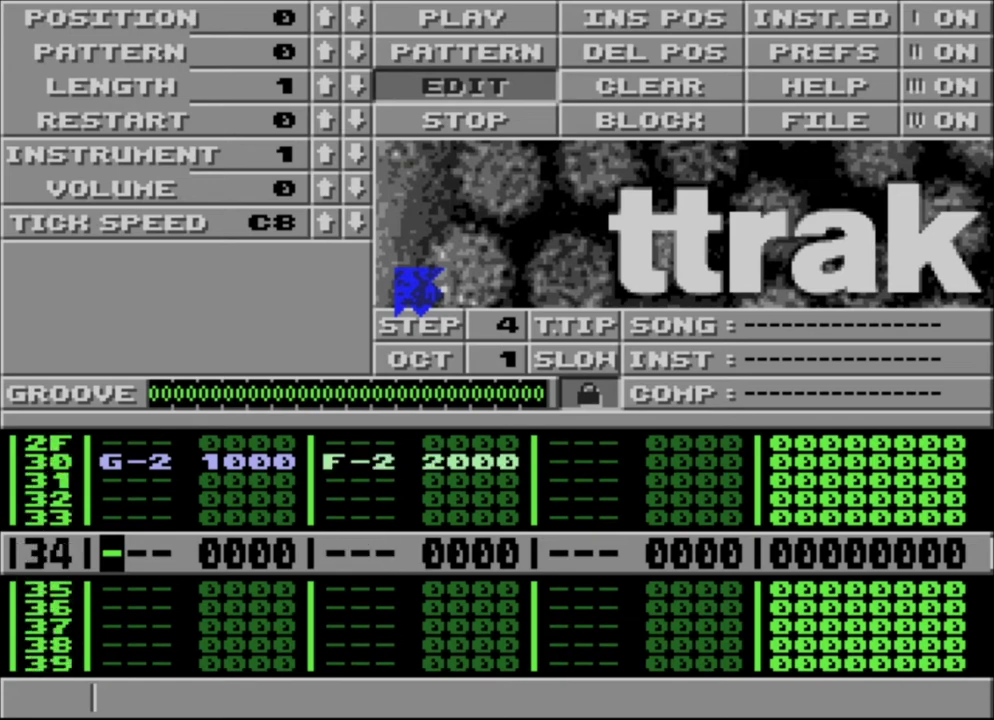
Set the edit step to 2, add G-2 notes on rows 34, 36, 3A and 3C of the first track, and play the song briefly.
key(ctrl+2)
key(t)
key(t)
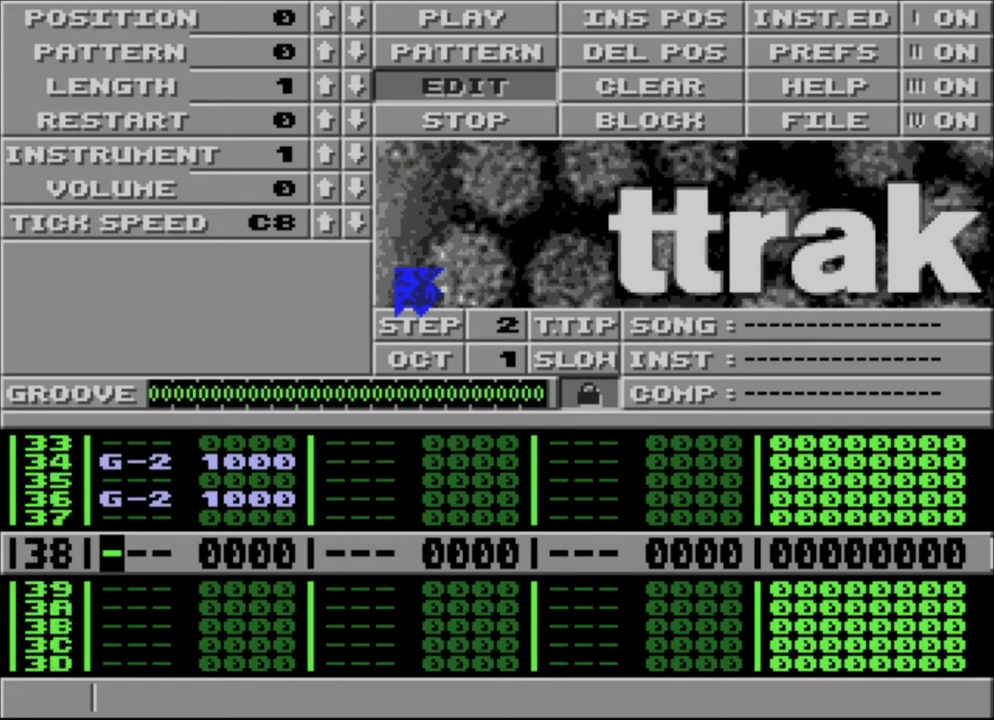
key(Down)
key(Down)
key(t)
key(t)
key(Down)
key(Down)
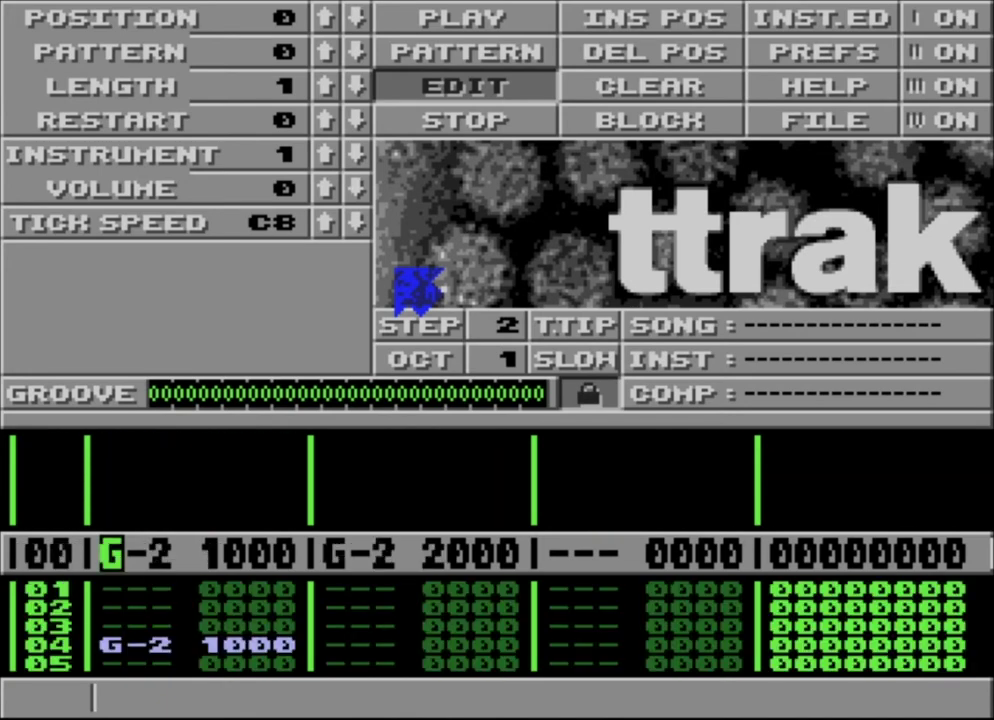
key(space)
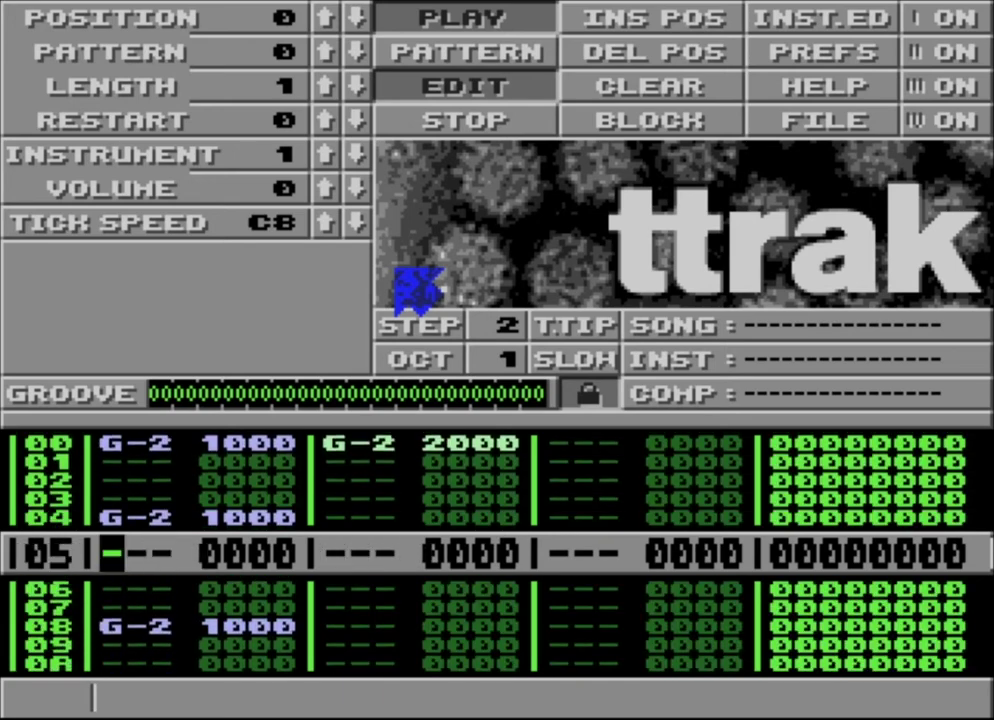
key(space)
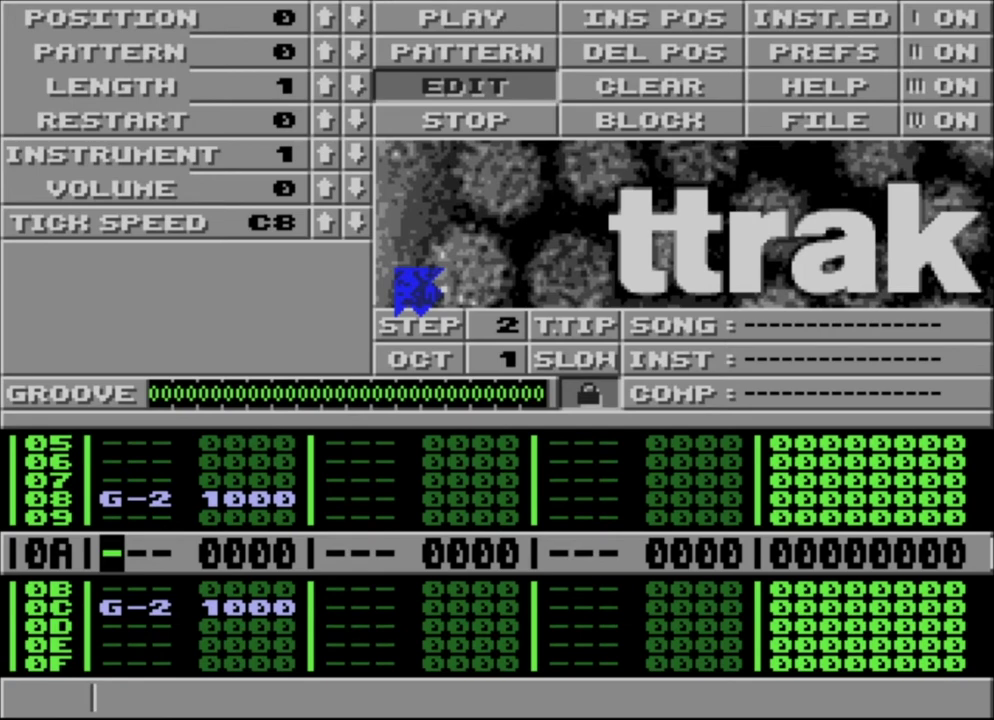
Name instrument 1 KIK and instrument 2 SID in the instrument editor.
click(795, 20)
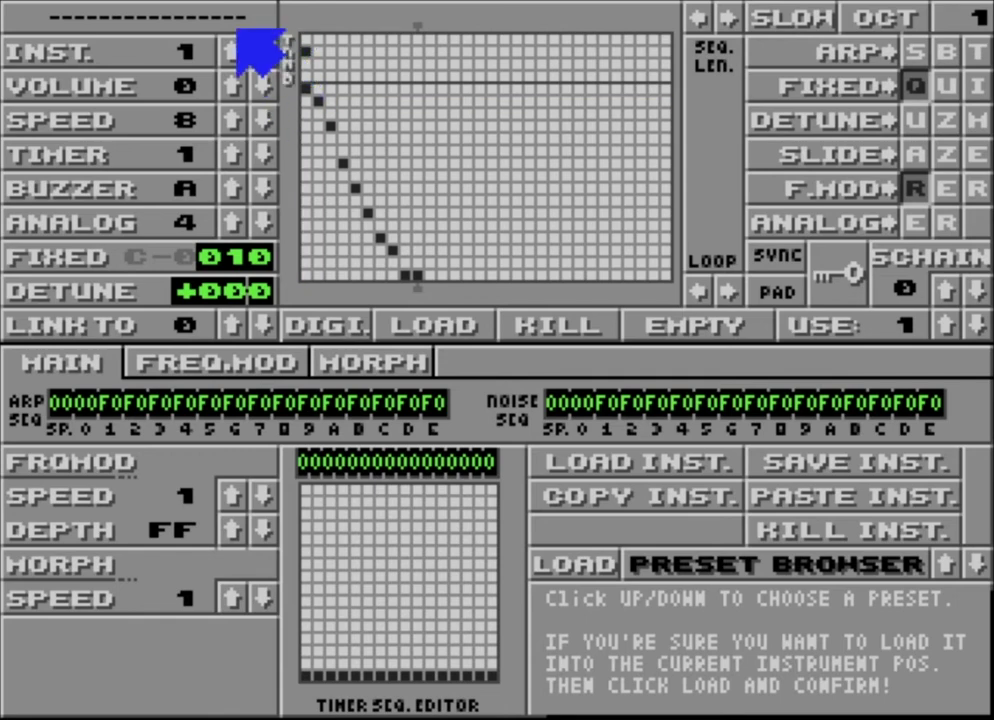
click(206, 14)
text(NIK)
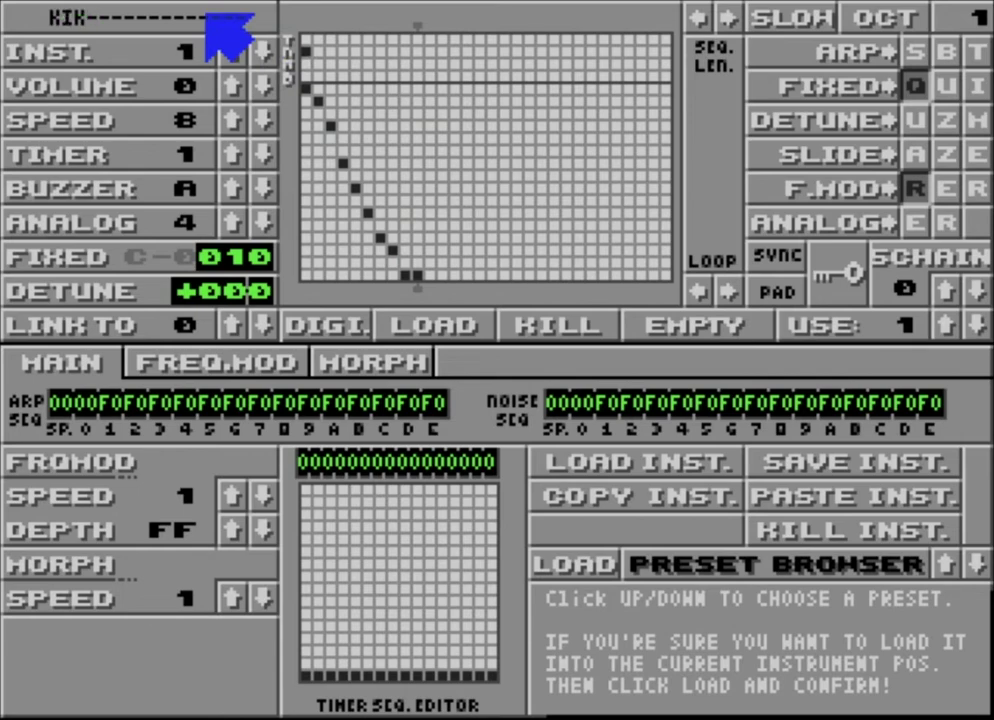
click(235, 50)
click(192, 14)
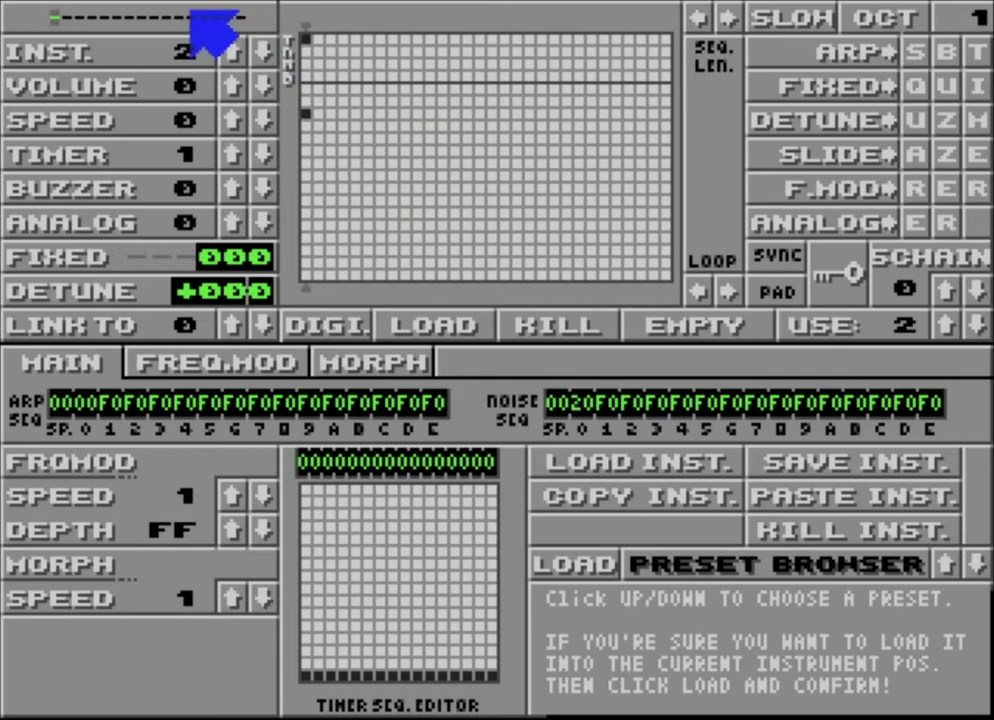
text(SID)
Set the sidechain amount of the KIK instrument to 8.
click(259, 48)
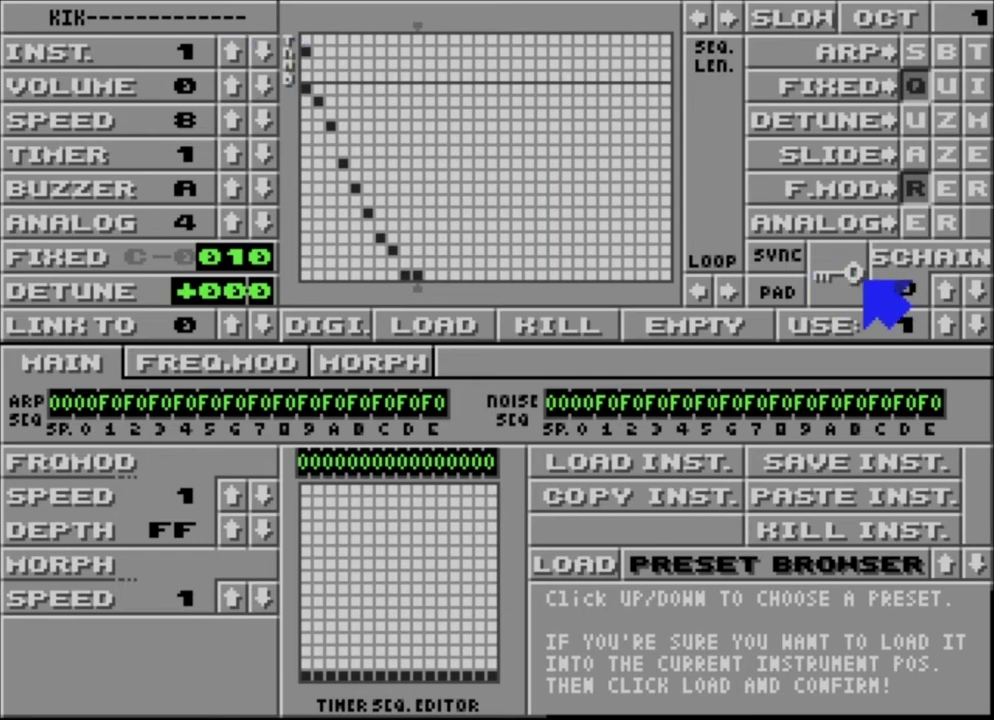
click(944, 290)
click(944, 290)
click(944, 290)
click(944, 290)
click(944, 290)
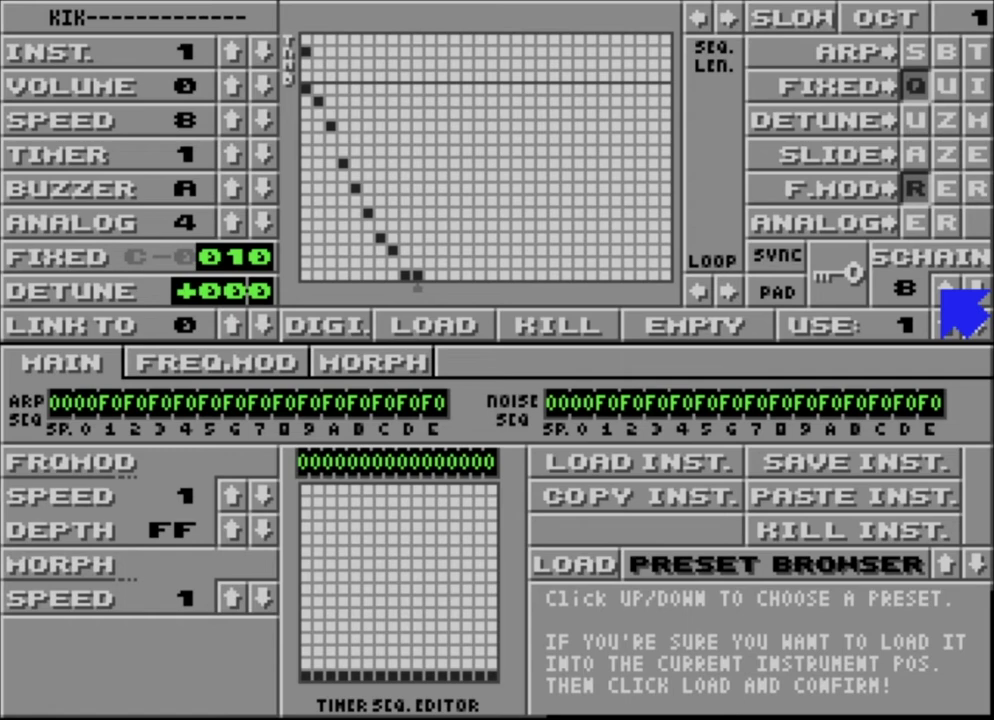
Enable the sidechain key option for the SID instrument.
click(235, 52)
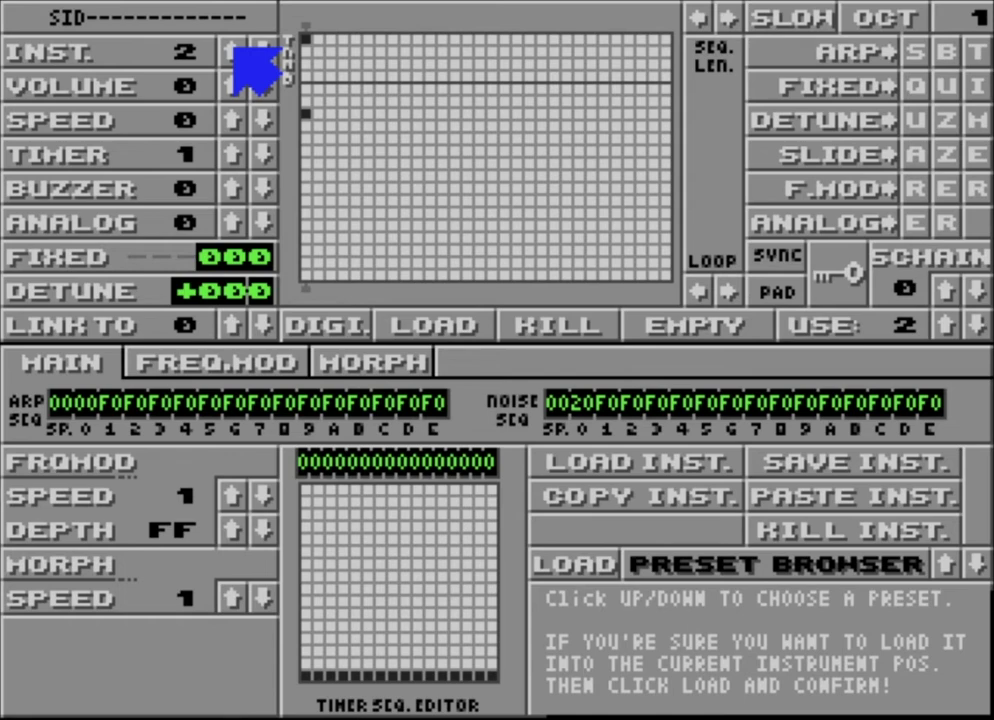
click(834, 290)
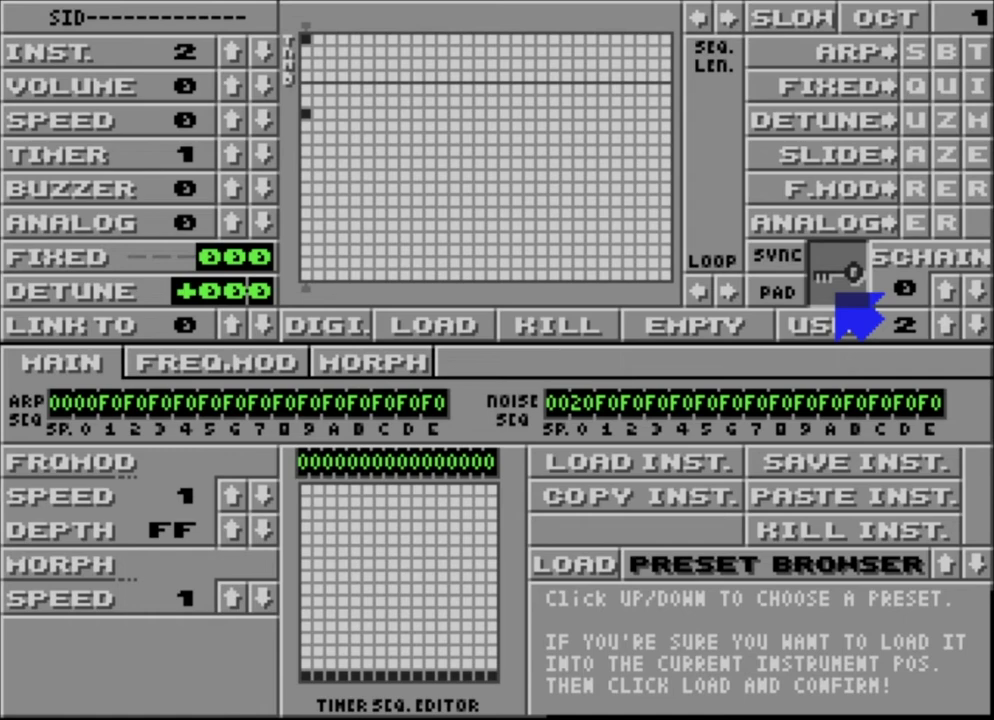
Raise the KIK instrument's sidechain amount to F, return to the pattern editor and stop playback.
click(263, 43)
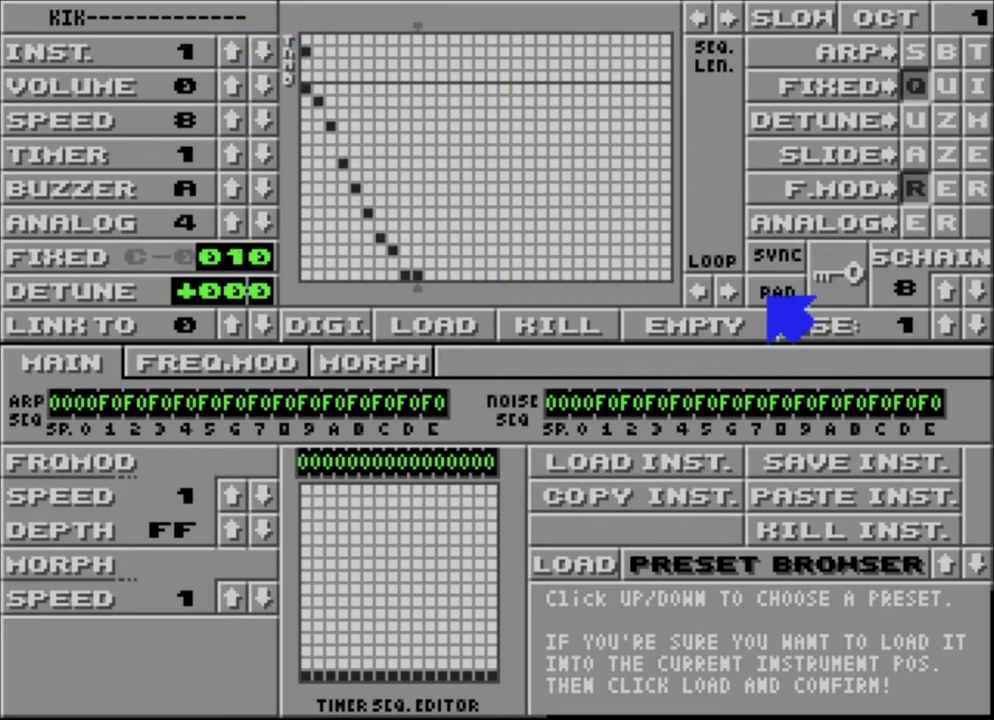
click(940, 292)
click(940, 292)
click(940, 292)
click(940, 292)
click(940, 292)
click(940, 292)
click(940, 292)
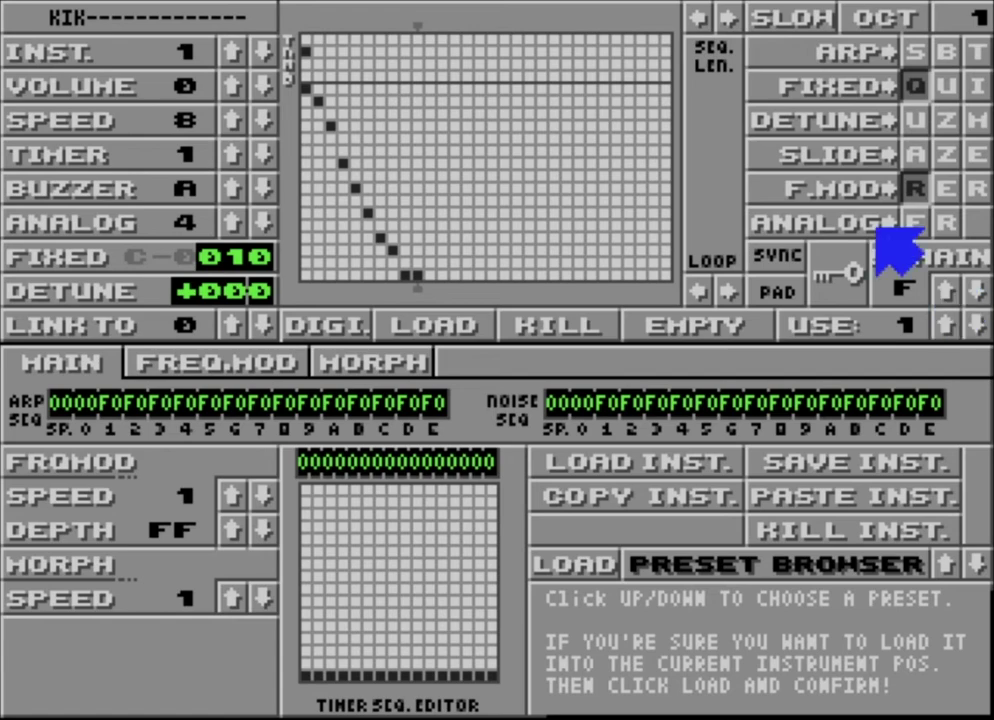
click(8, 8)
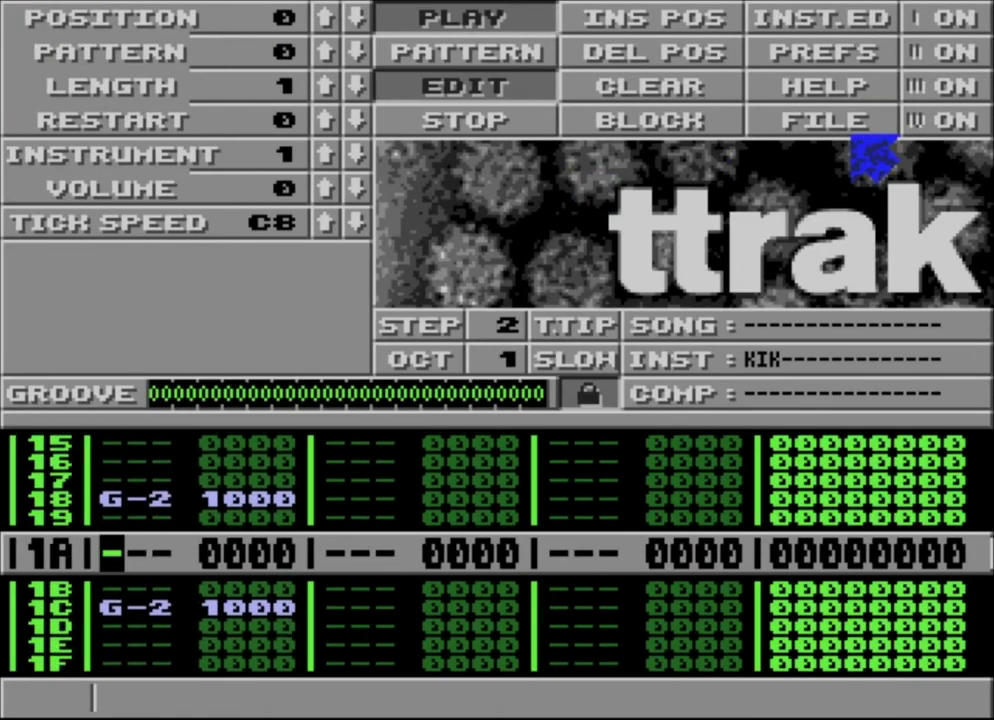
key(space)
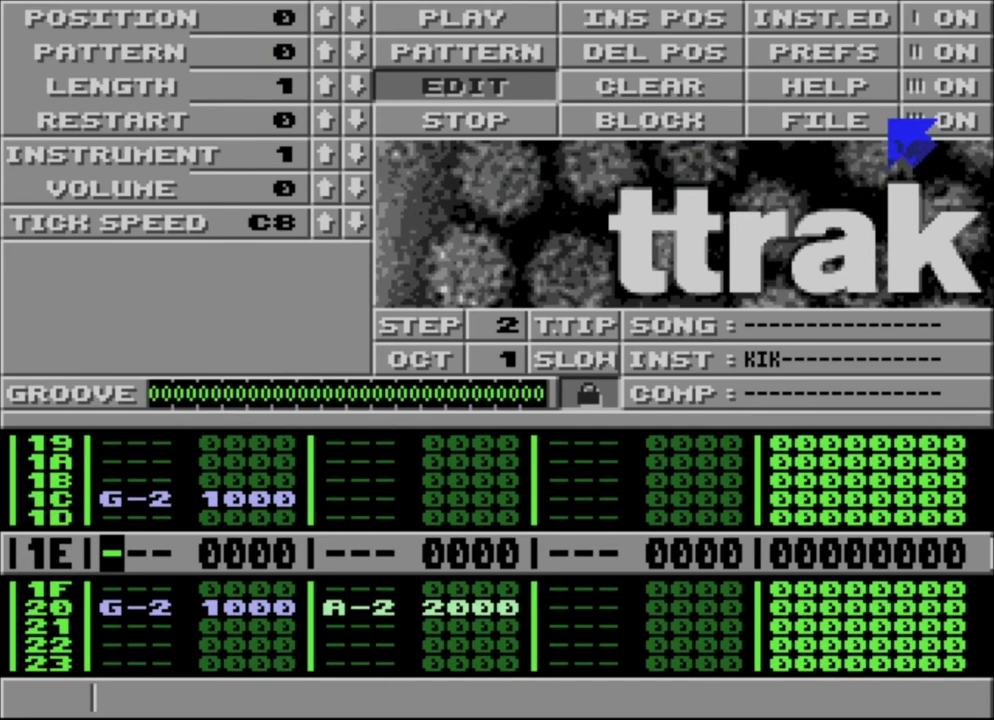
Mute the first track and play the song to hear the sidechained notes alone.
click(928, 18)
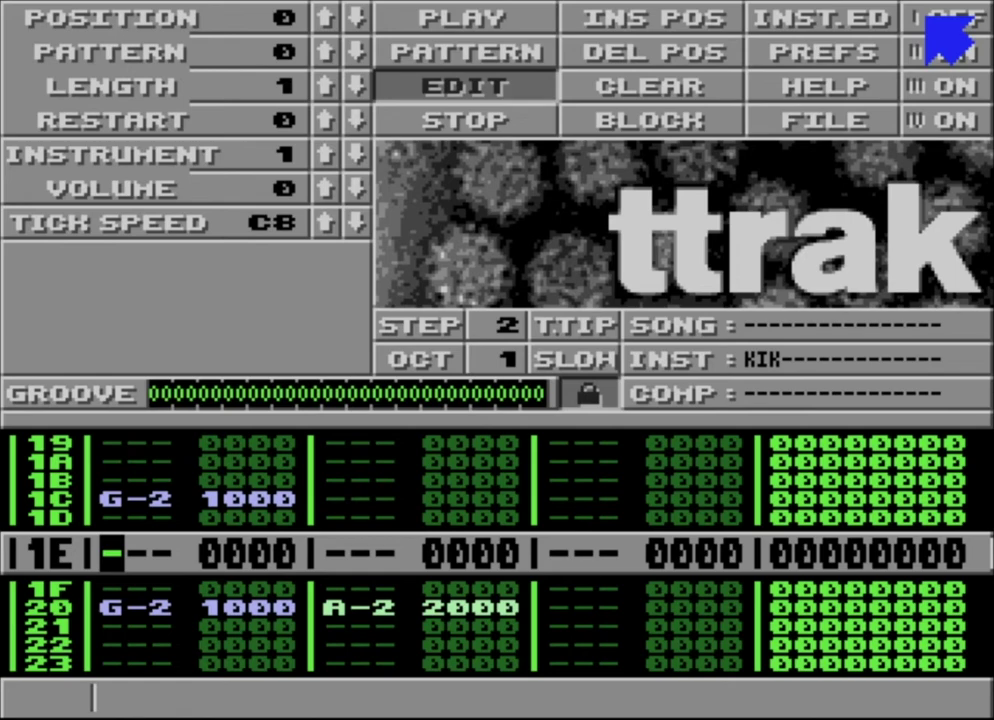
key(space)
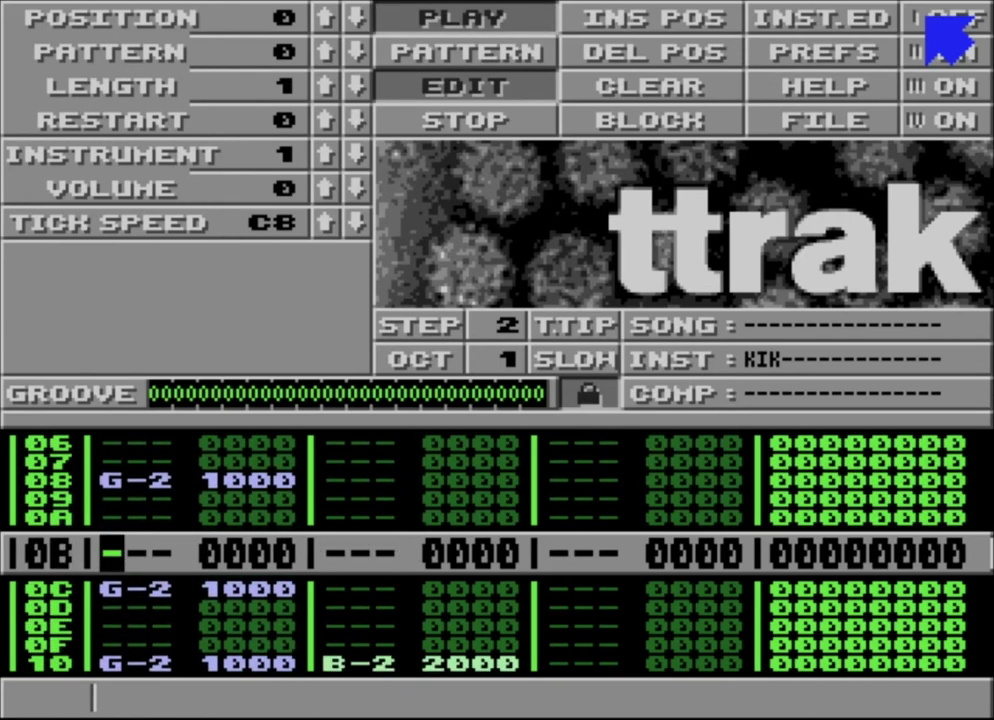
Lower the KIK instrument's sidechain amount to 3 and return to the pattern editor.
click(795, 16)
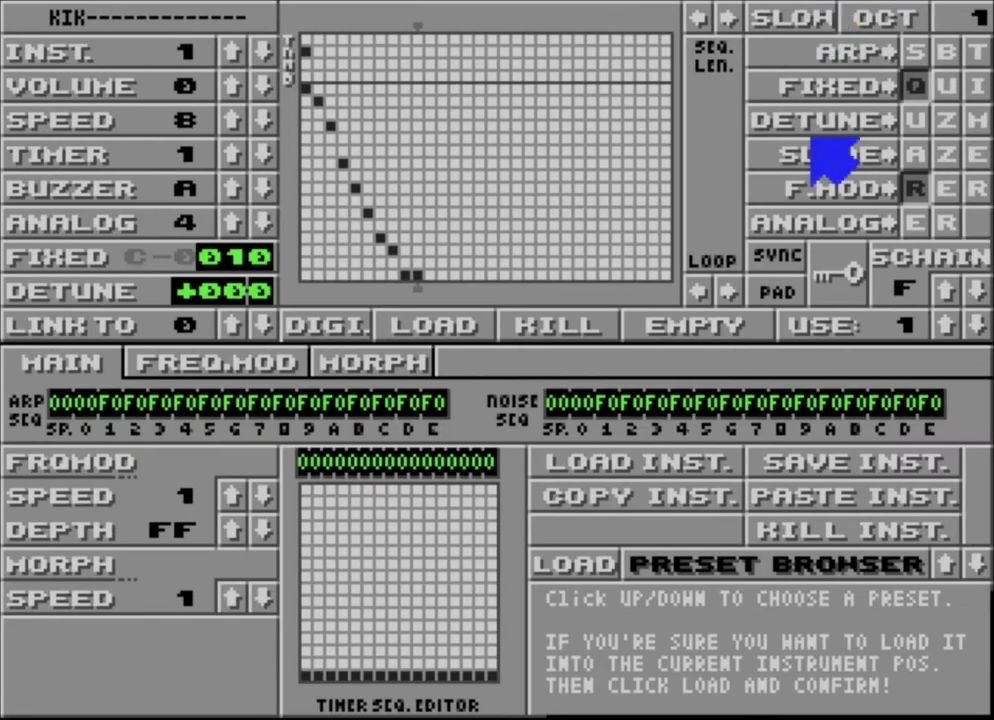
click(983, 292)
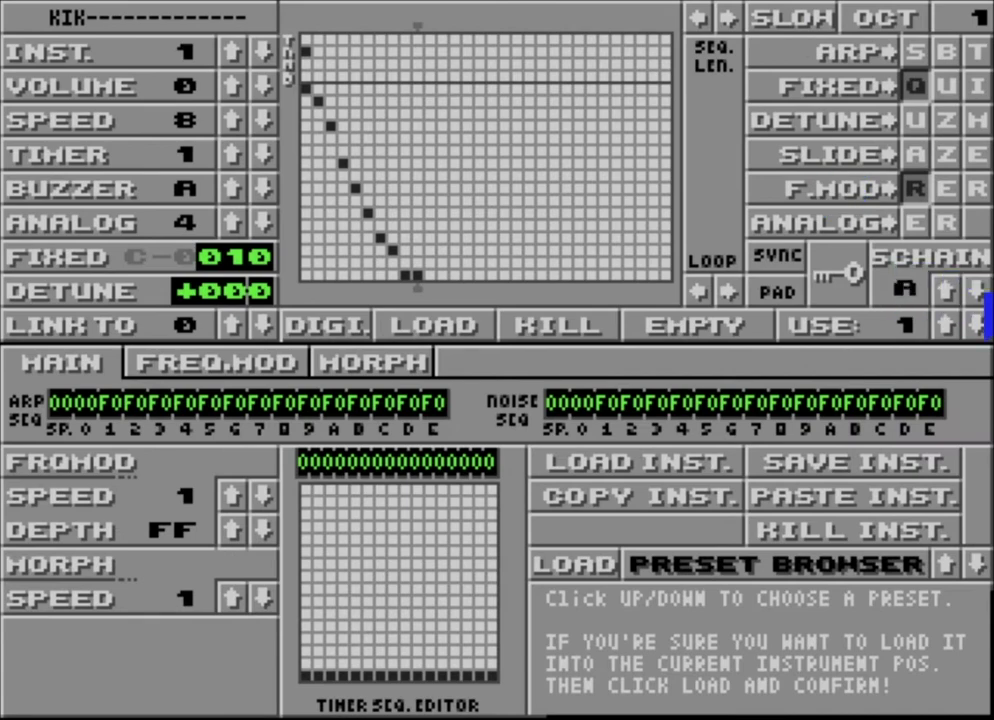
click(977, 291)
click(977, 291)
click(977, 291)
click(977, 291)
click(977, 291)
click(977, 291)
click(977, 291)
click(977, 291)
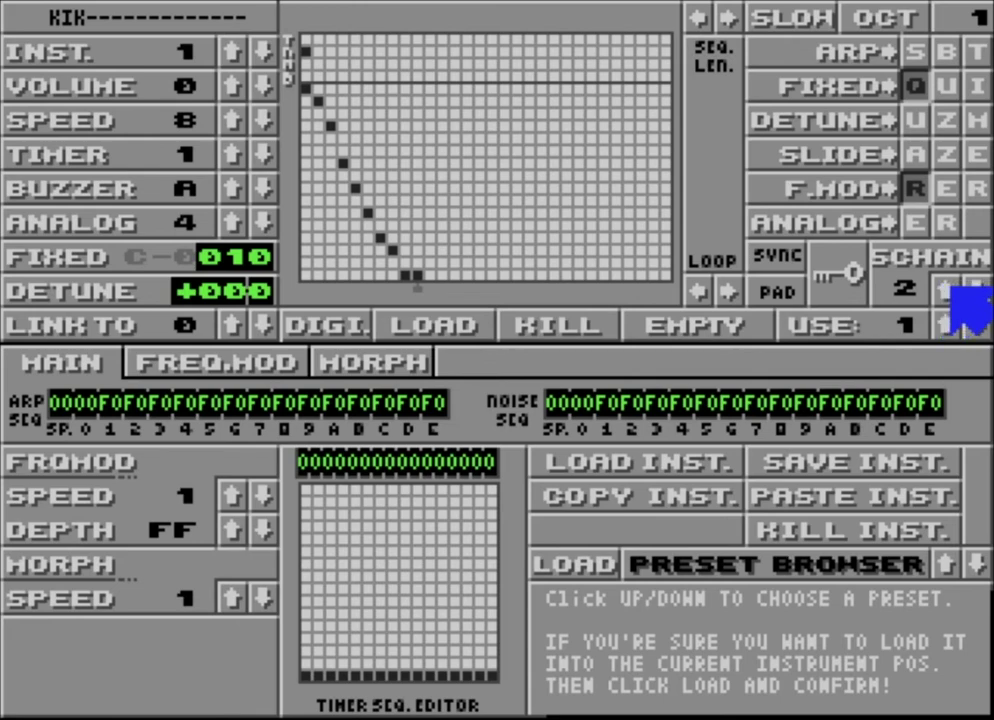
click(946, 291)
click(8, 8)
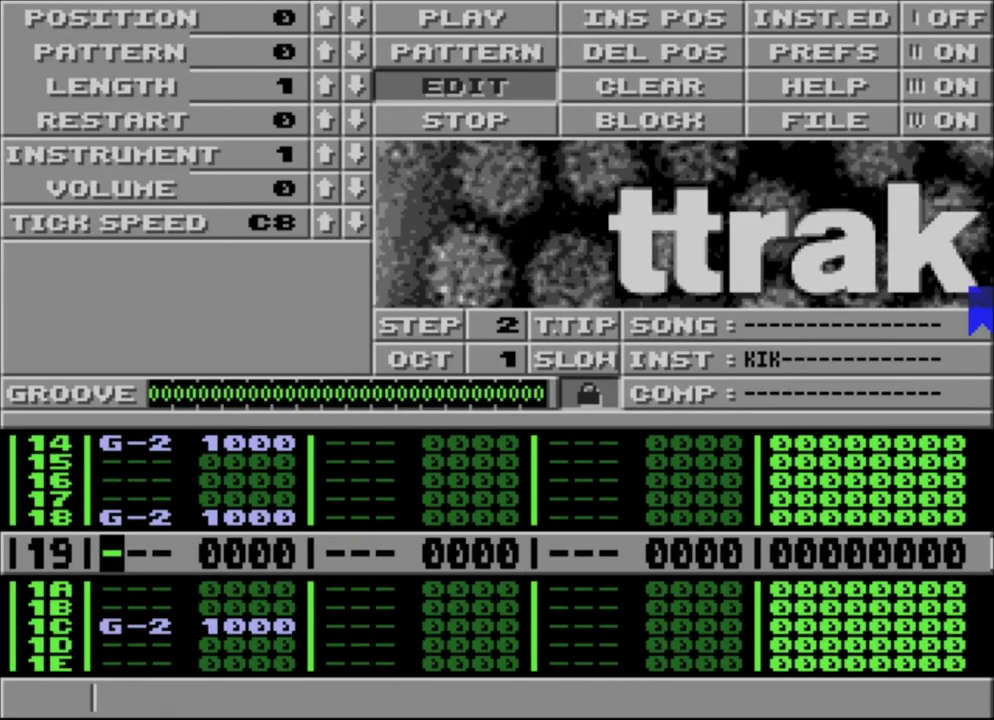
Unmute the first track, play the song with both tracks from the start and stop playback.
click(940, 25)
key(Alt_R)
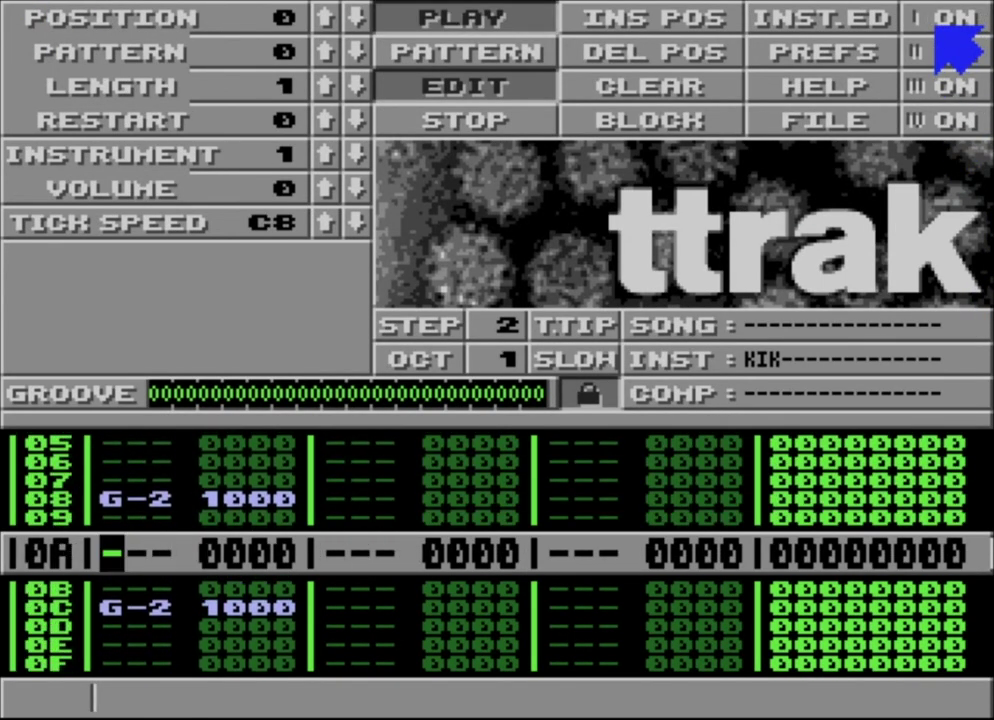
key(space)
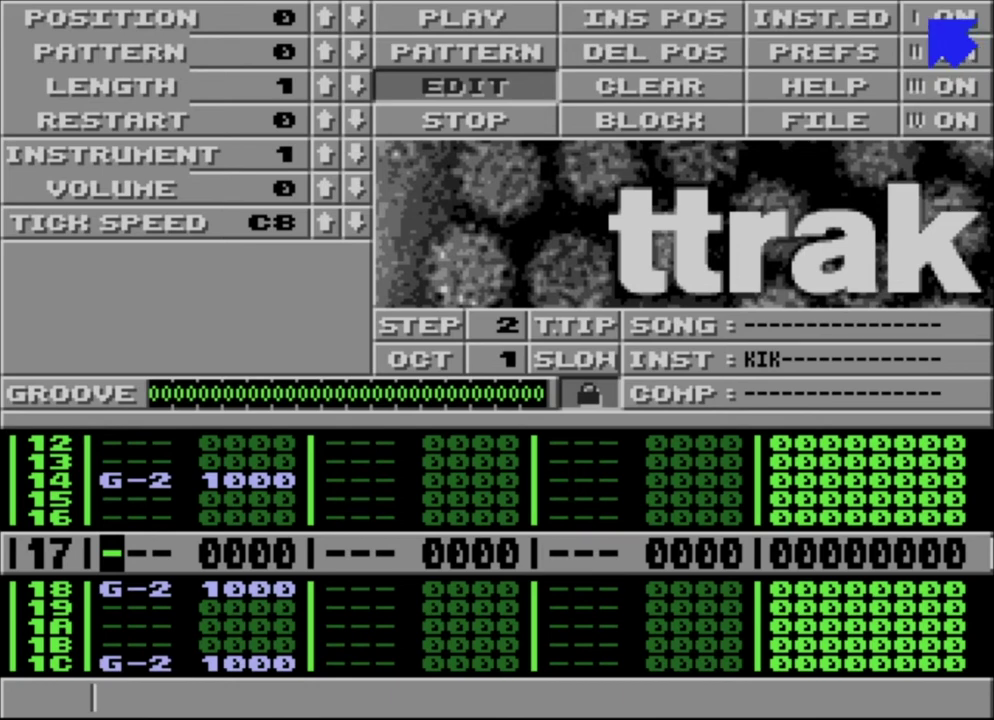
Set the instrument editor's octave to 0 and link the KIK instrument to instrument 2.
click(830, 12)
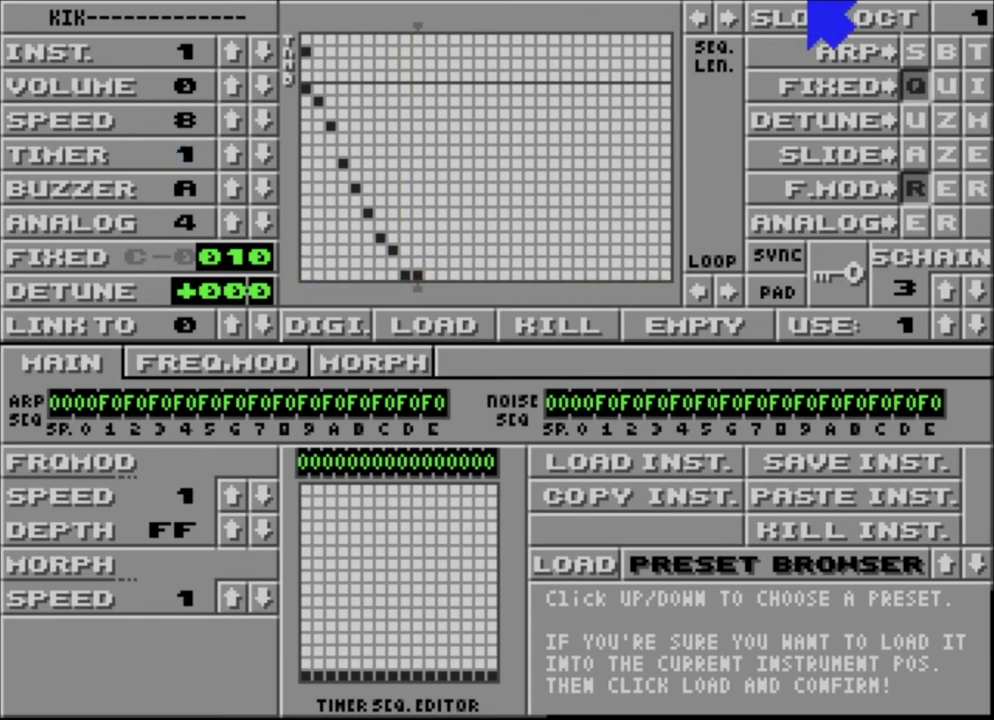
click(872, 20)
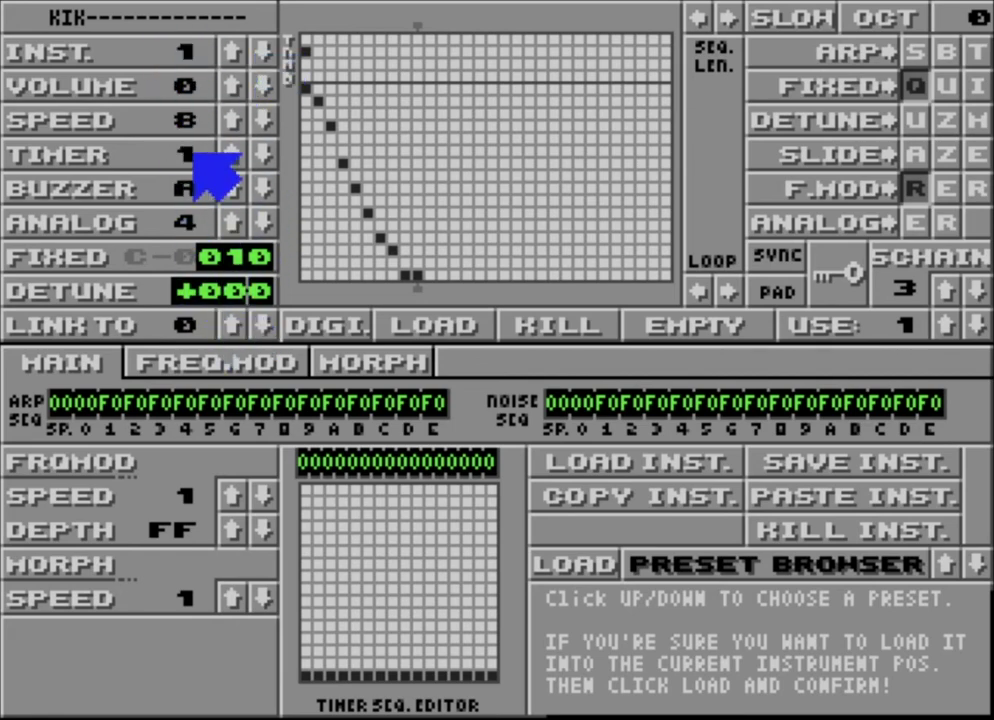
click(231, 46)
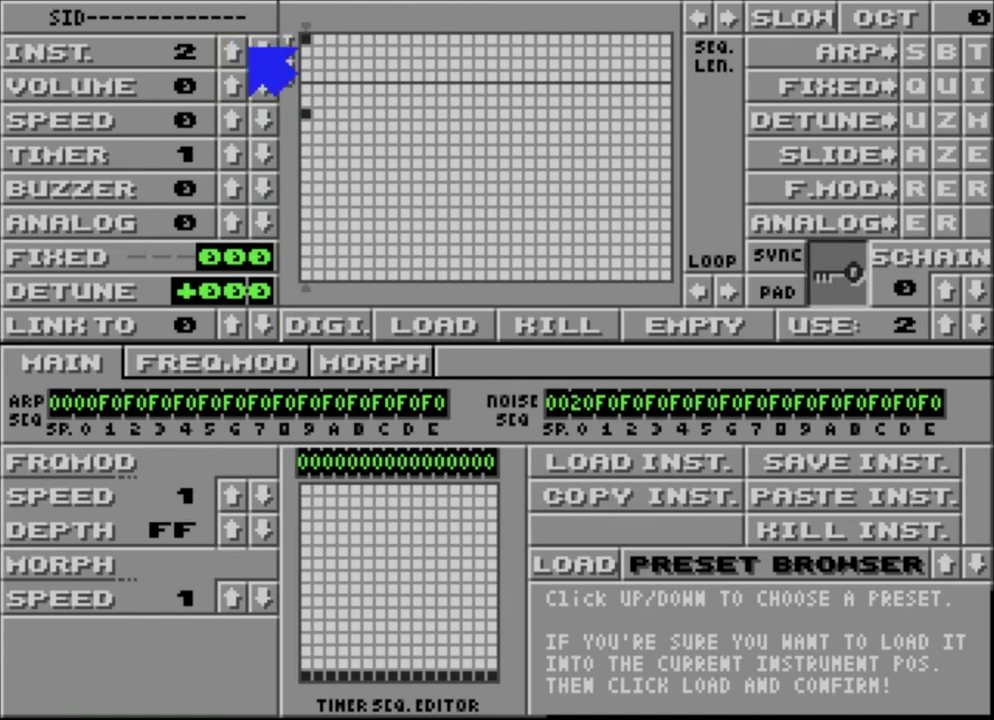
click(262, 52)
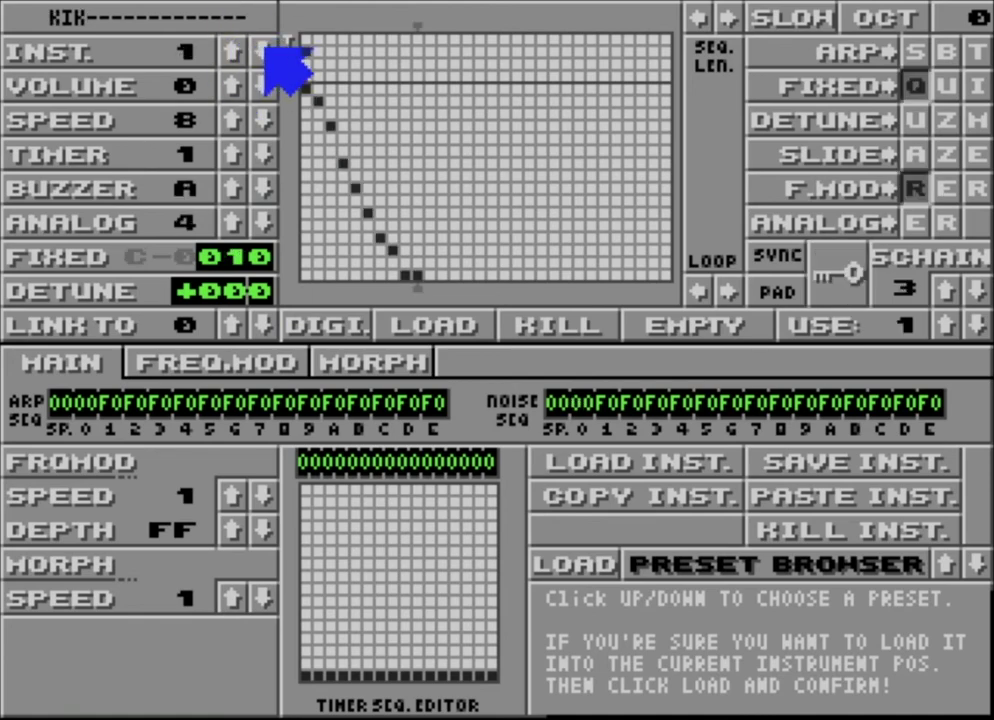
click(231, 325)
click(231, 325)
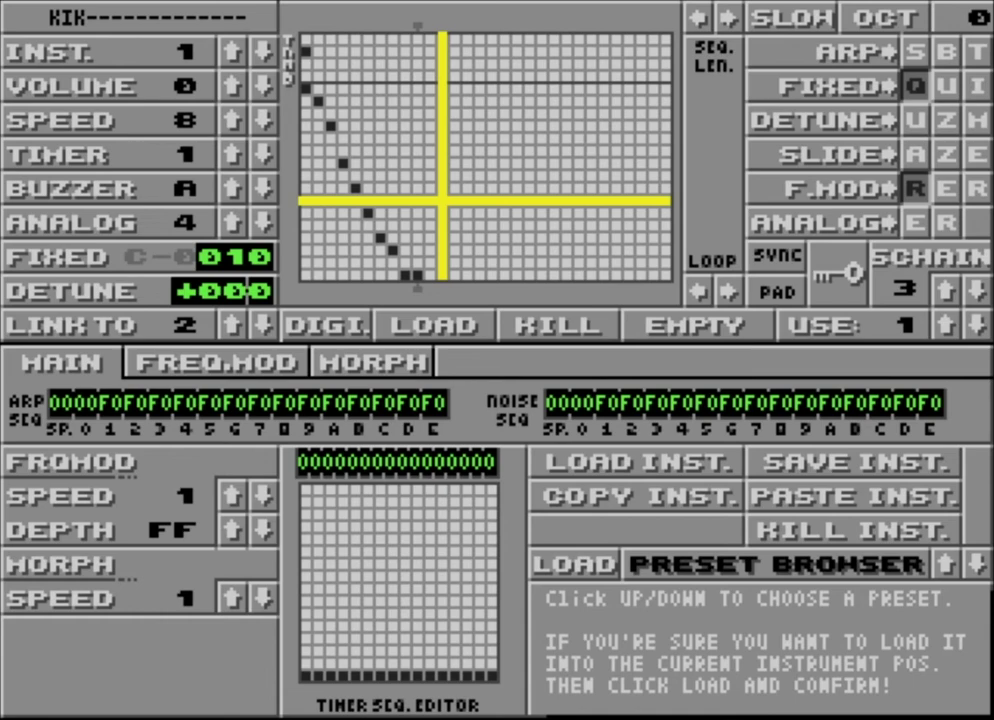
Shorten the KIK instrument's sequence to three steps.
click(340, 27)
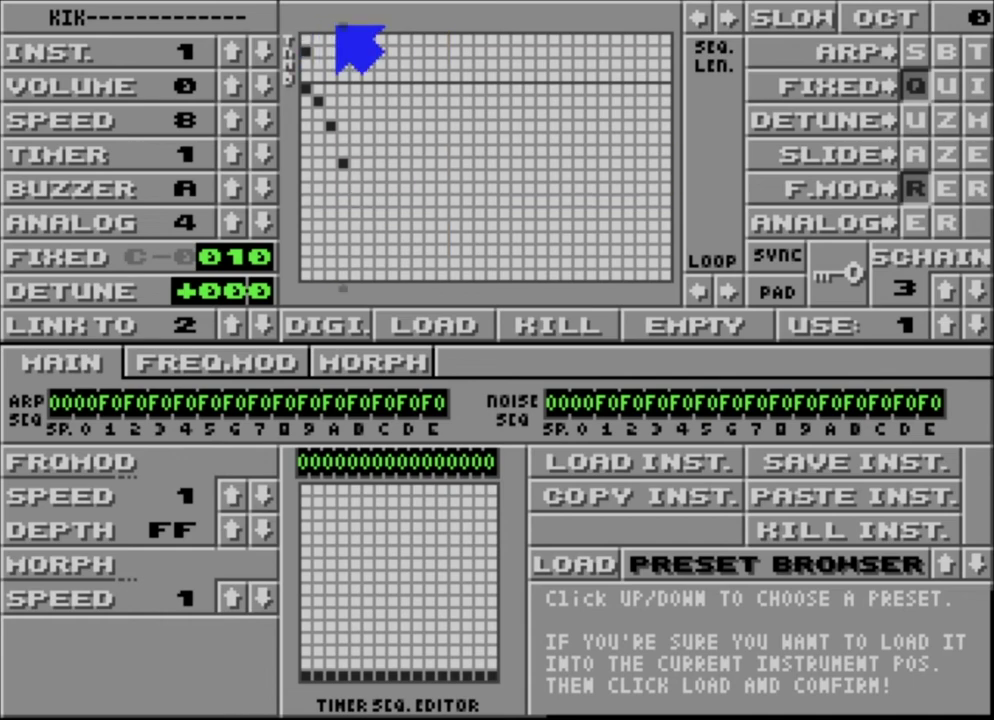
click(330, 24)
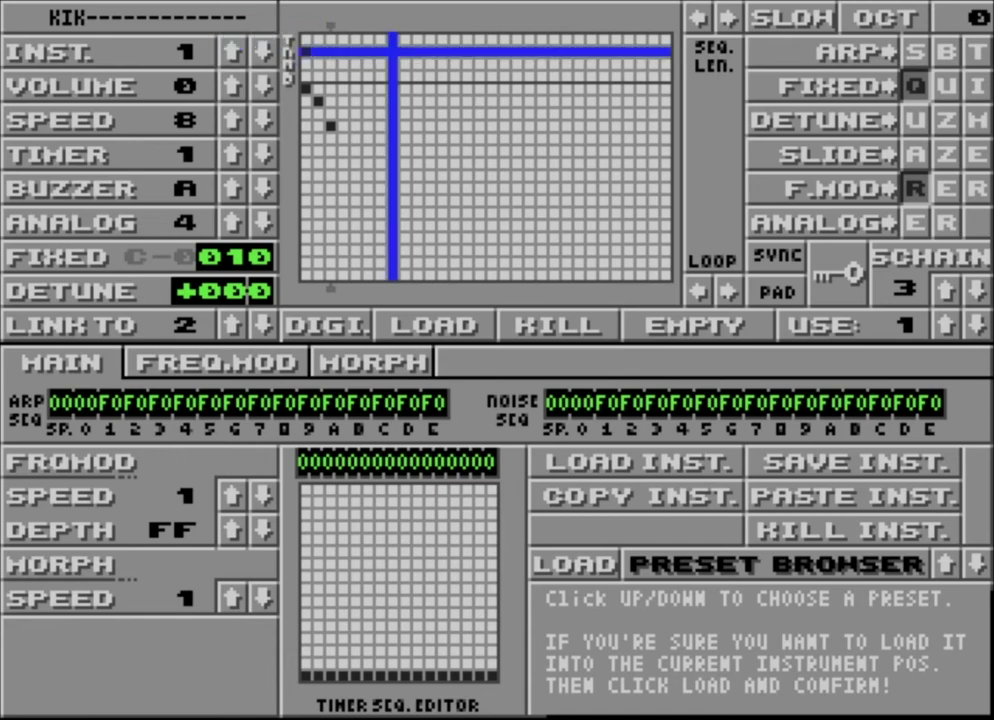
Lower the KIK instrument's sidechain amount to 0.
click(976, 290)
click(976, 290)
click(976, 290)
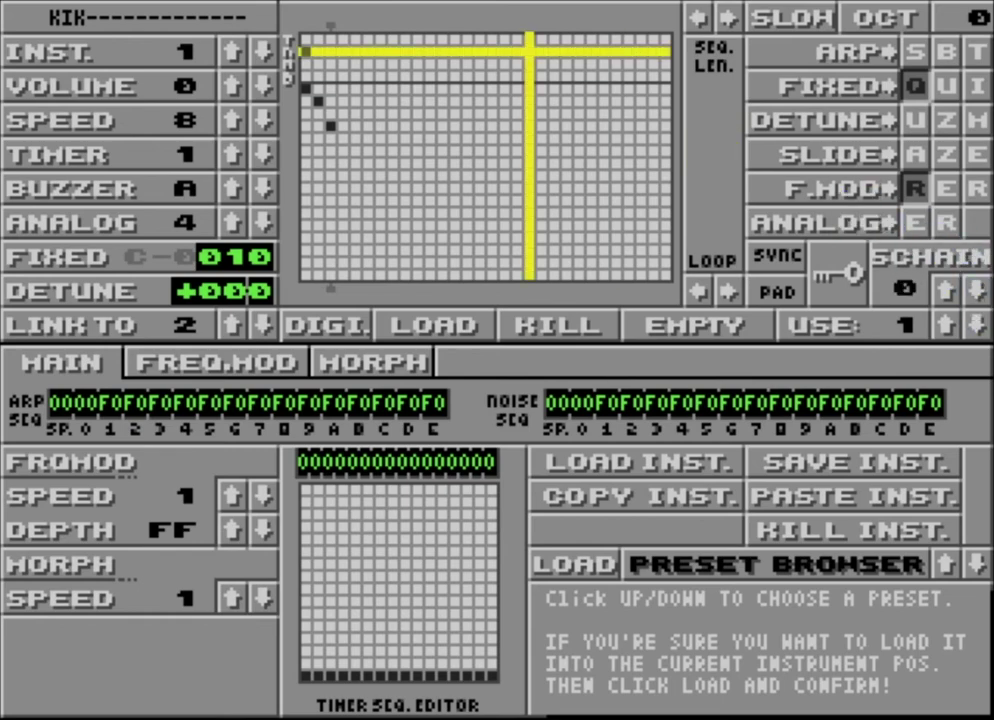
Turn off the key option of the SID instrument in slot 2 and return to the KIK instrument in slot 1.
click(234, 52)
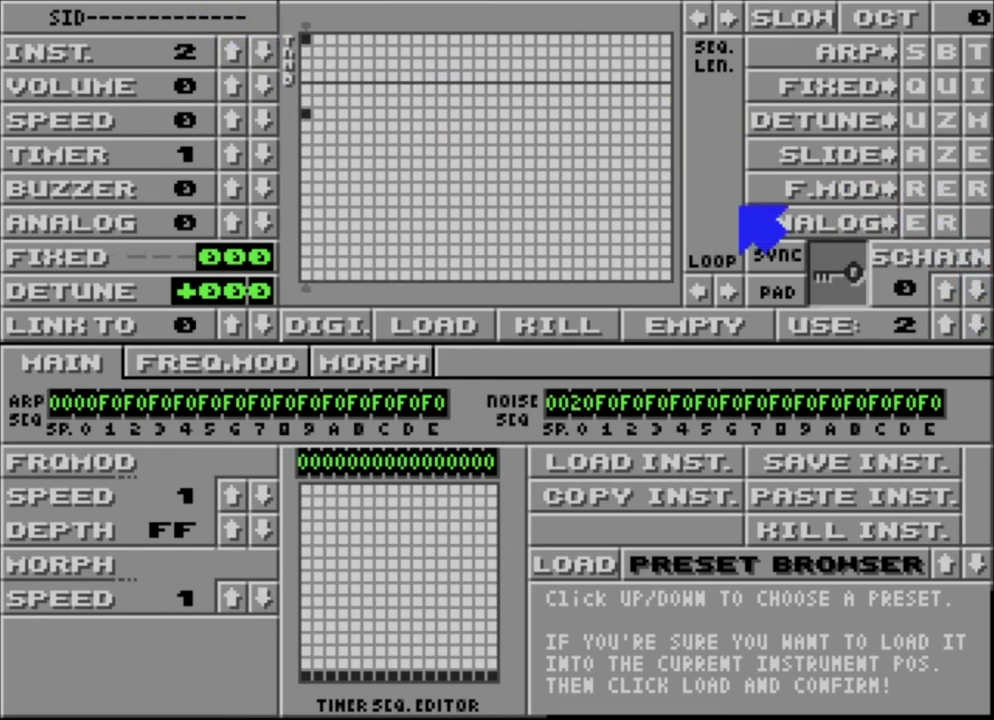
click(831, 279)
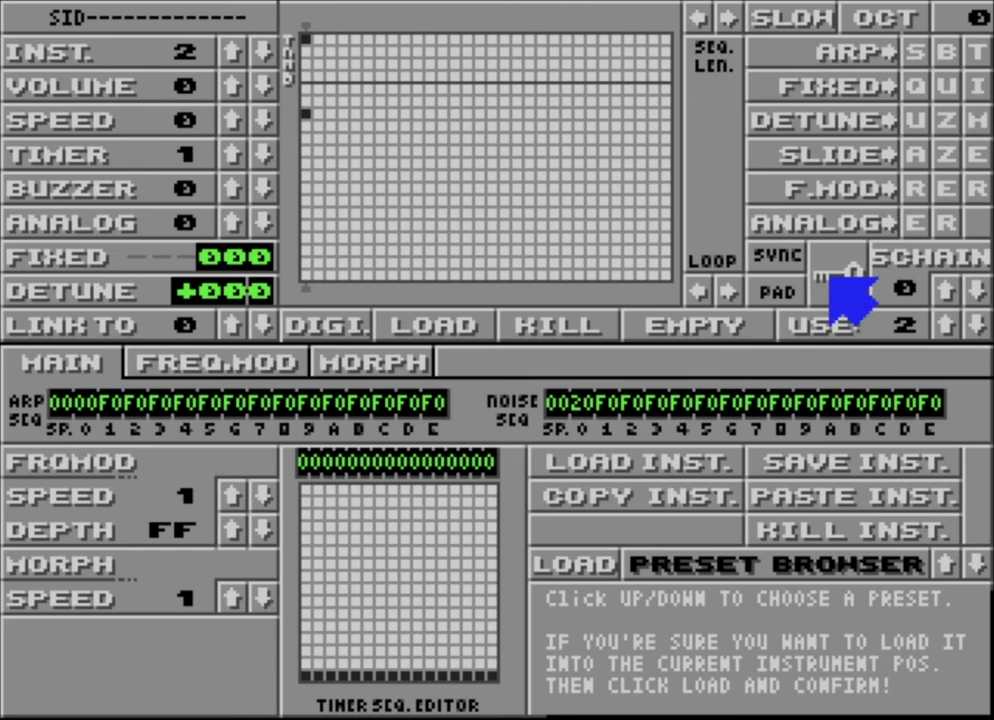
click(264, 52)
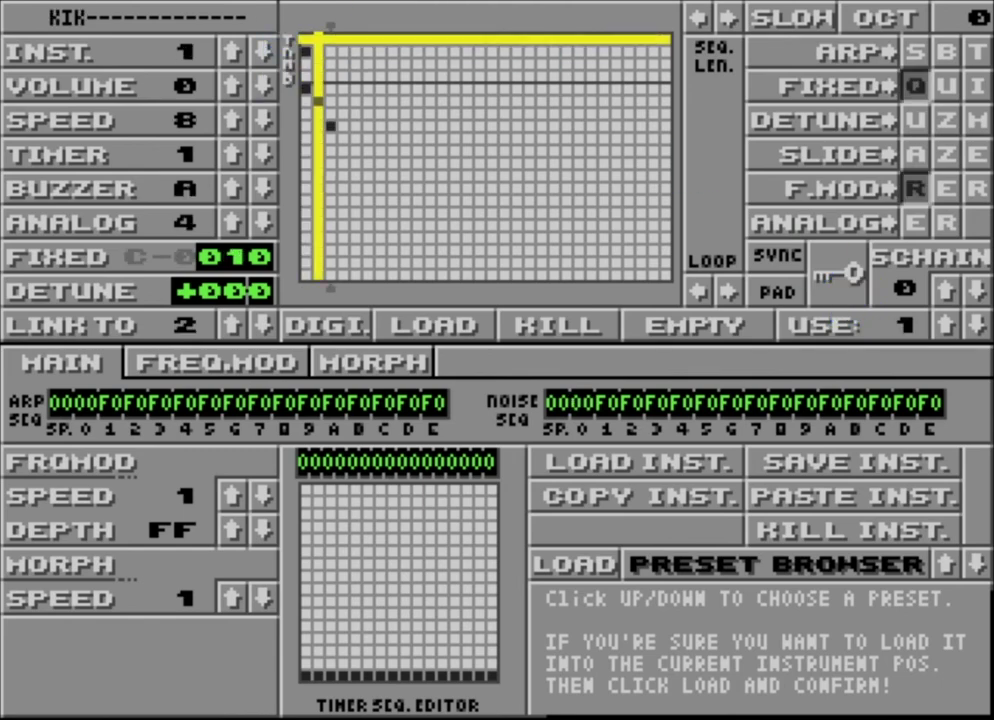
Try a two-step length for the KIK sequence, extend it to nine steps, and link the instrument to instrument 1.
click(319, 20)
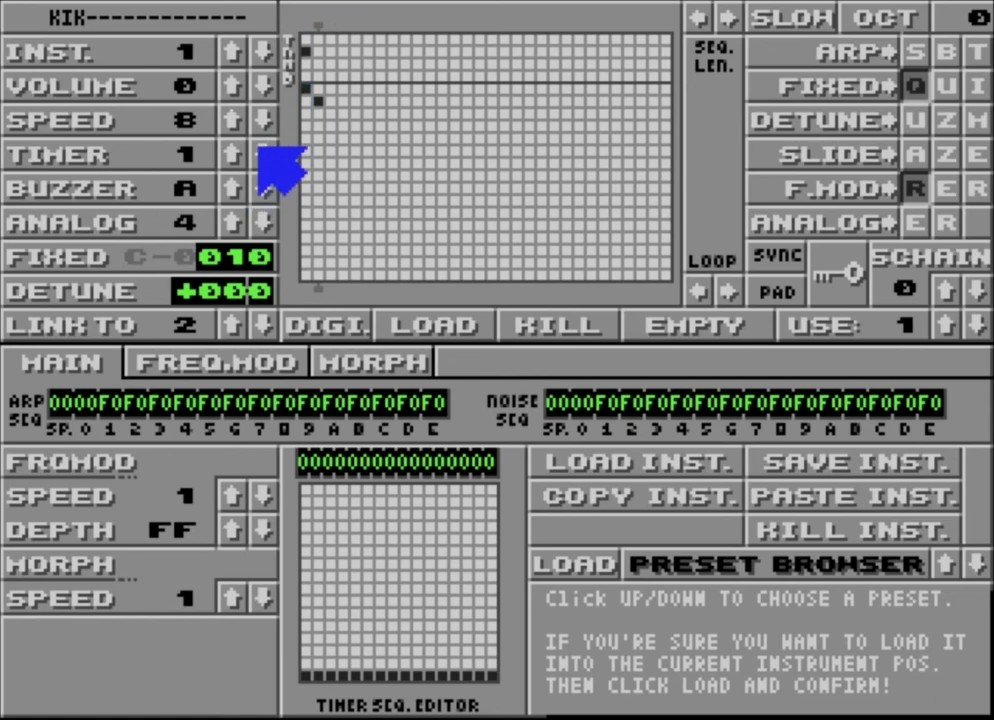
mouse_move(349, 12)
mouse_down()
mouse_move(349, 25)
mouse_move(405, 21)
mouse_up()
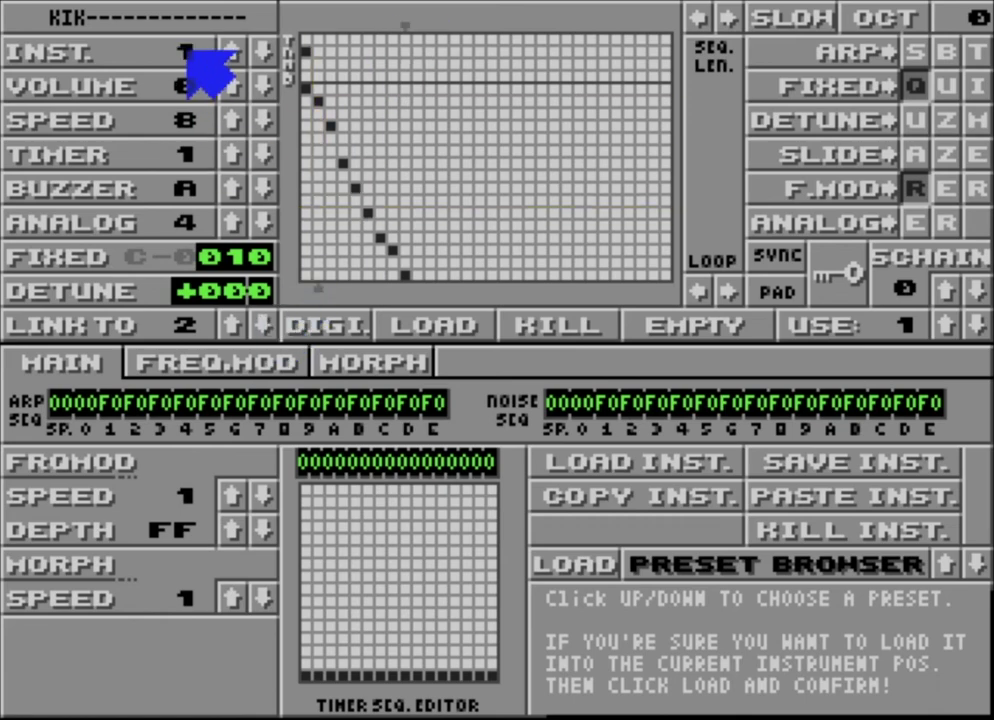
click(262, 326)
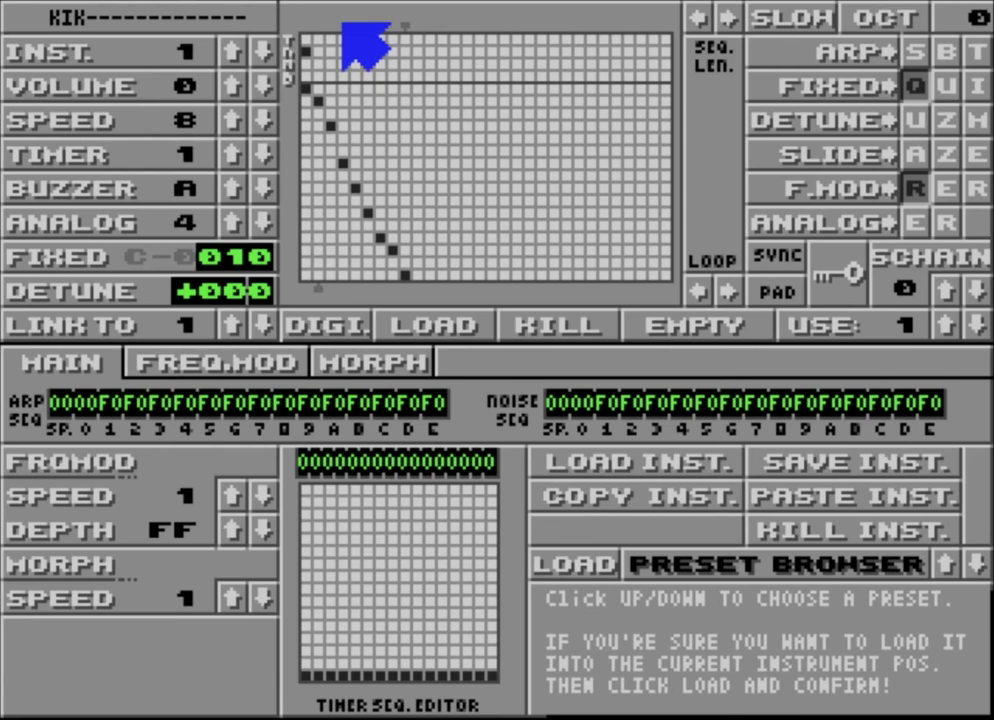
Put the KIK sequence's loop point on the first step and shorten the sequence to five steps.
click(343, 24)
mouse_move(343, 24)
mouse_down()
mouse_move(307, 24)
mouse_move(400, 23)
mouse_up()
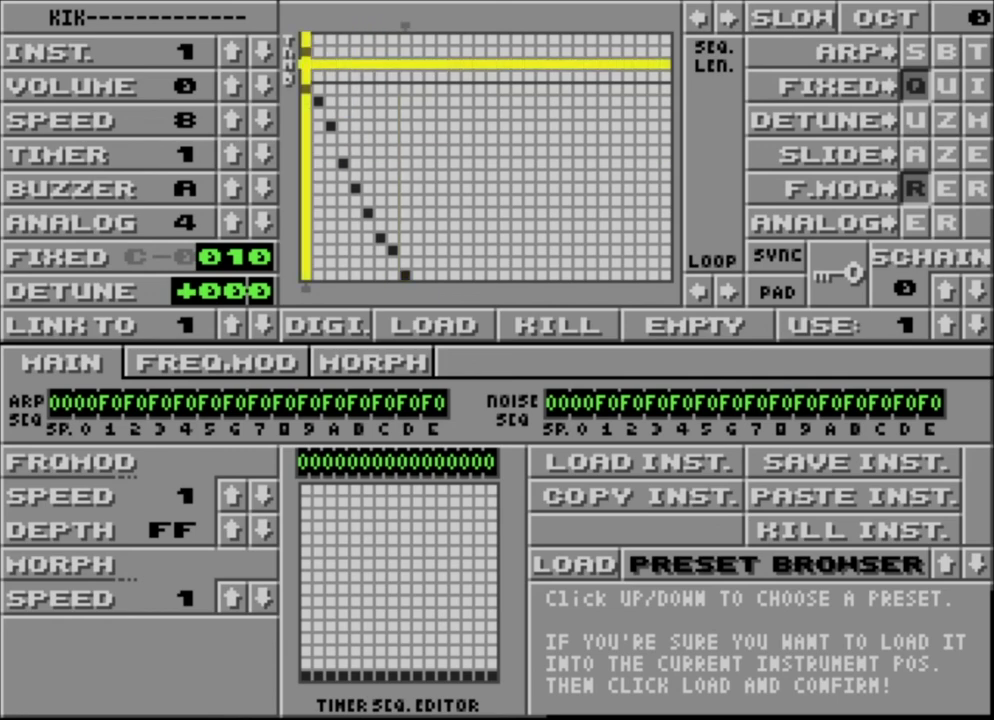
click(352, 22)
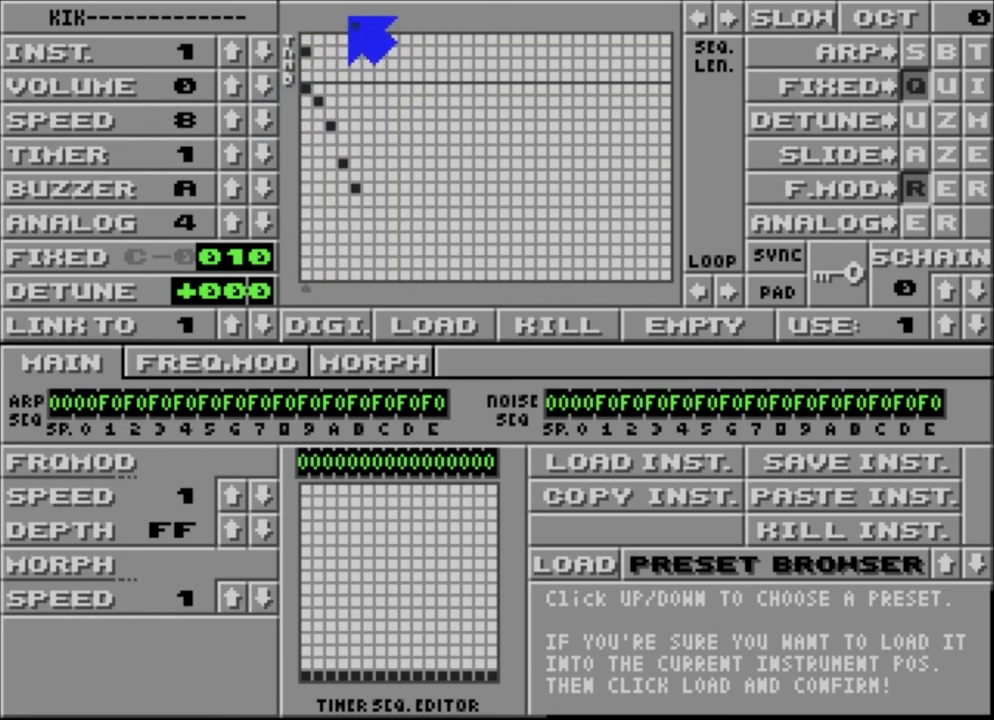
Sweep the KIK instrument's speed repeatedly down and up to vary the looping sound, leaving it at E.
click(265, 118)
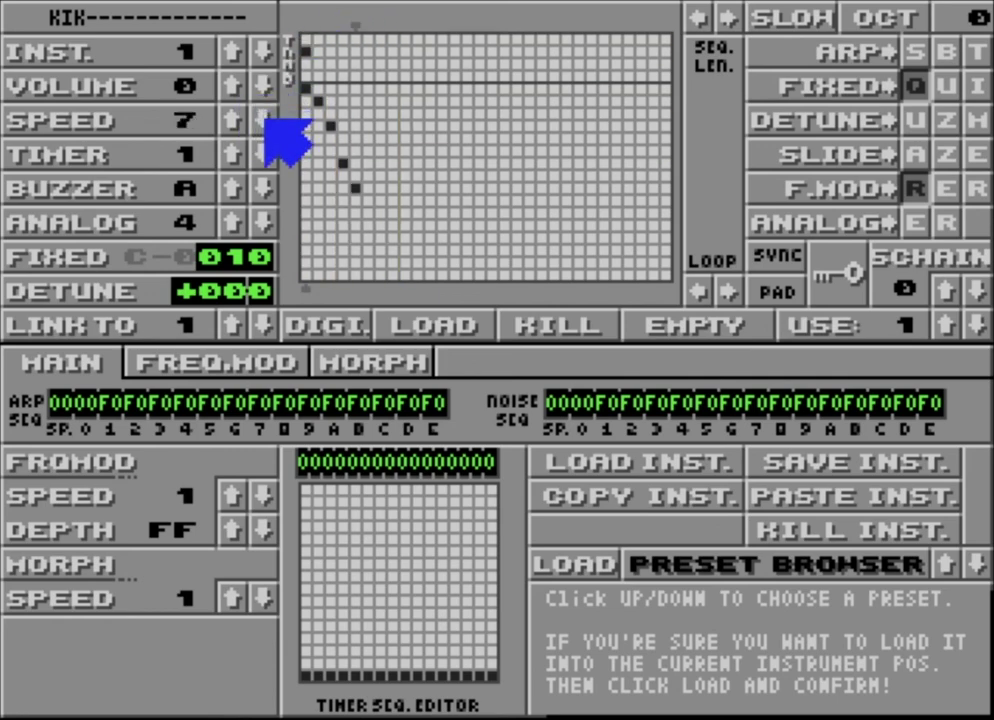
click(265, 120)
click(265, 120)
click(265, 120)
click(265, 120)
click(265, 120)
click(265, 120)
click(265, 120)
click(238, 120)
click(238, 120)
click(238, 120)
click(238, 120)
click(238, 120)
click(238, 120)
click(238, 120)
click(238, 120)
click(238, 120)
click(238, 120)
click(238, 120)
click(238, 120)
click(252, 120)
click(252, 120)
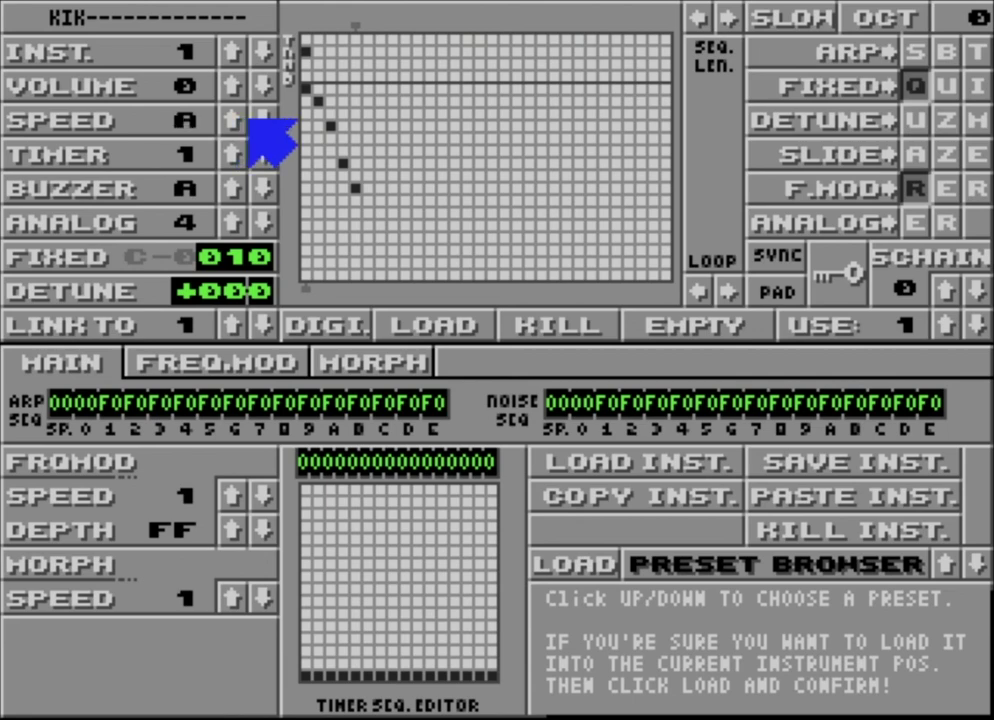
click(252, 120)
click(252, 120)
click(252, 120)
click(252, 120)
click(252, 120)
click(252, 120)
click(252, 120)
click(252, 120)
click(228, 120)
click(228, 120)
click(228, 120)
click(228, 120)
click(228, 120)
click(228, 120)
click(228, 120)
click(228, 120)
click(228, 120)
click(228, 120)
click(228, 120)
click(228, 120)
click(228, 120)
click(228, 120)
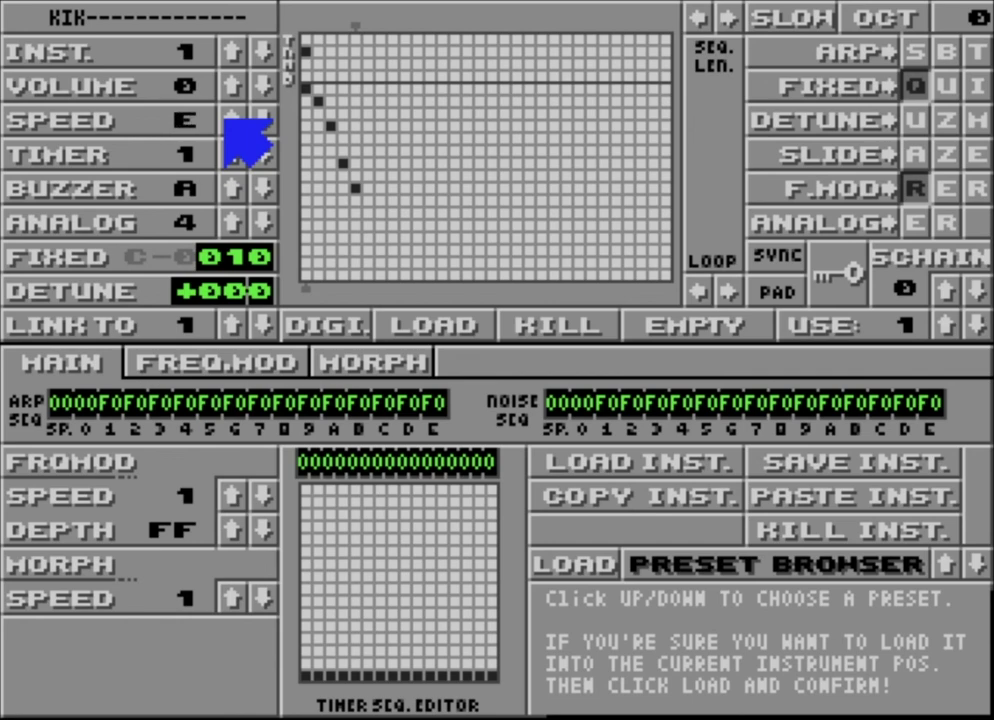
click(228, 120)
click(228, 120)
click(228, 120)
click(228, 120)
click(228, 120)
click(228, 120)
click(228, 120)
click(228, 120)
click(262, 120)
click(262, 120)
click(262, 120)
click(262, 120)
click(262, 120)
click(262, 120)
click(262, 120)
click(262, 120)
click(232, 122)
click(232, 122)
click(232, 122)
click(232, 122)
click(232, 122)
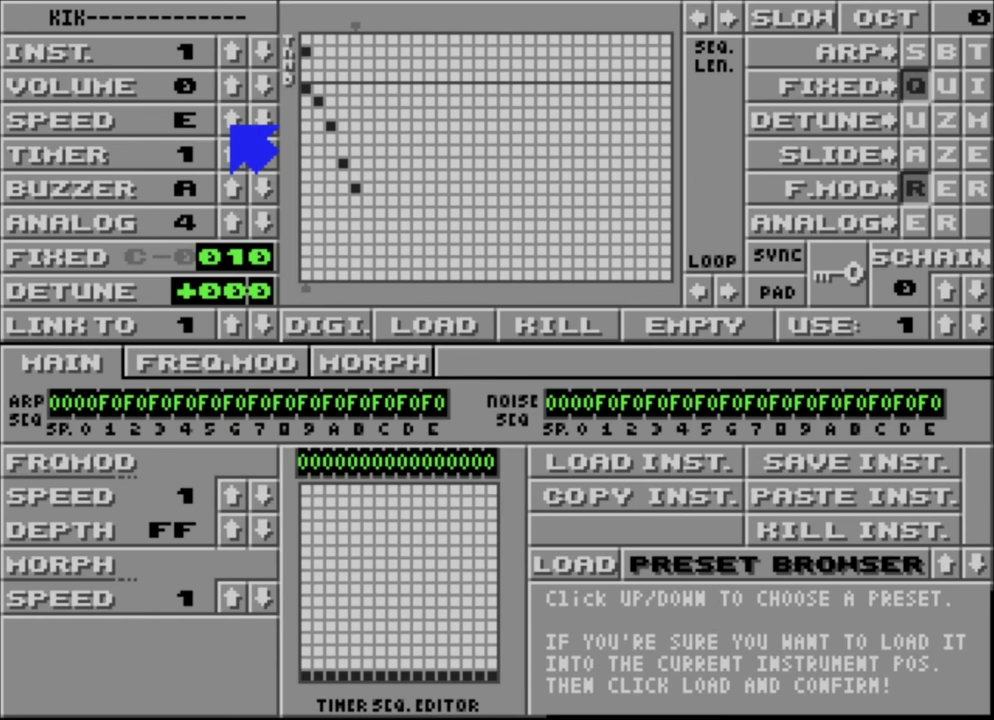